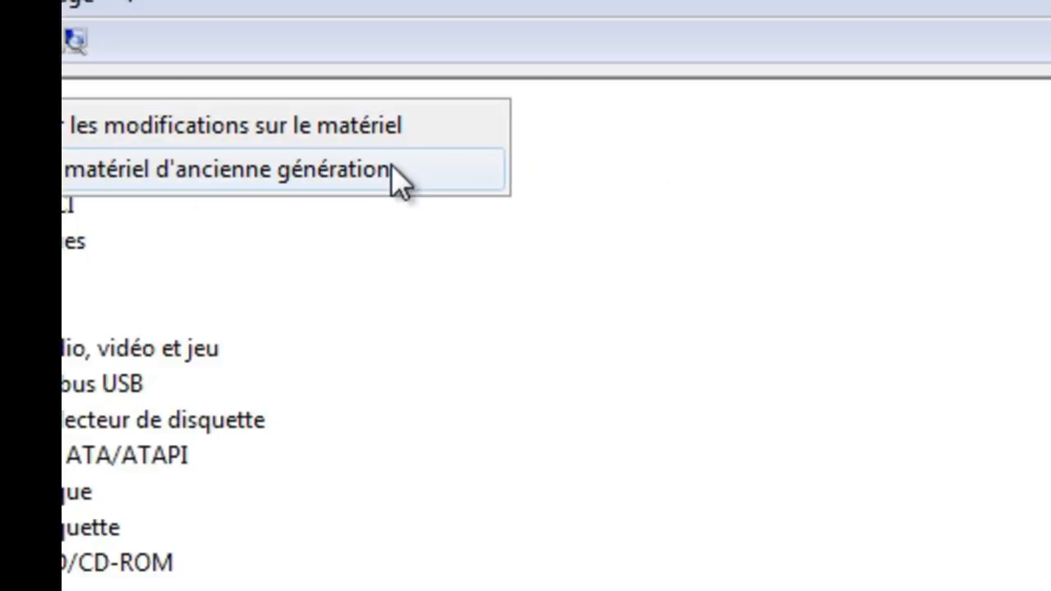
Install the Microsoft loopback adapter through the Add Legacy Hardware wizard, picking it manually from the network adapters category
left_click(392, 169)
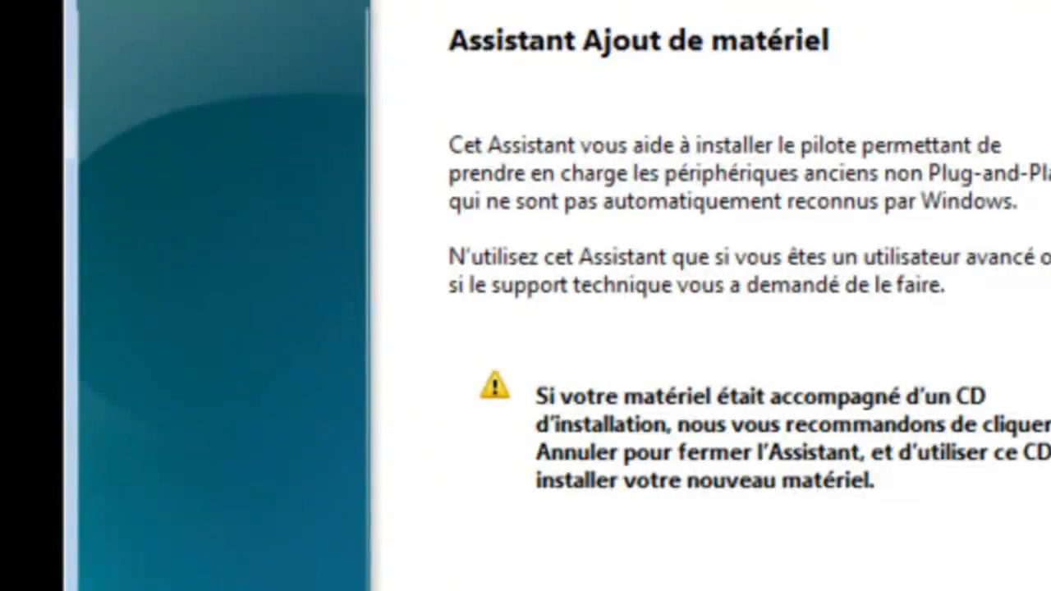
left_click(834, 590)
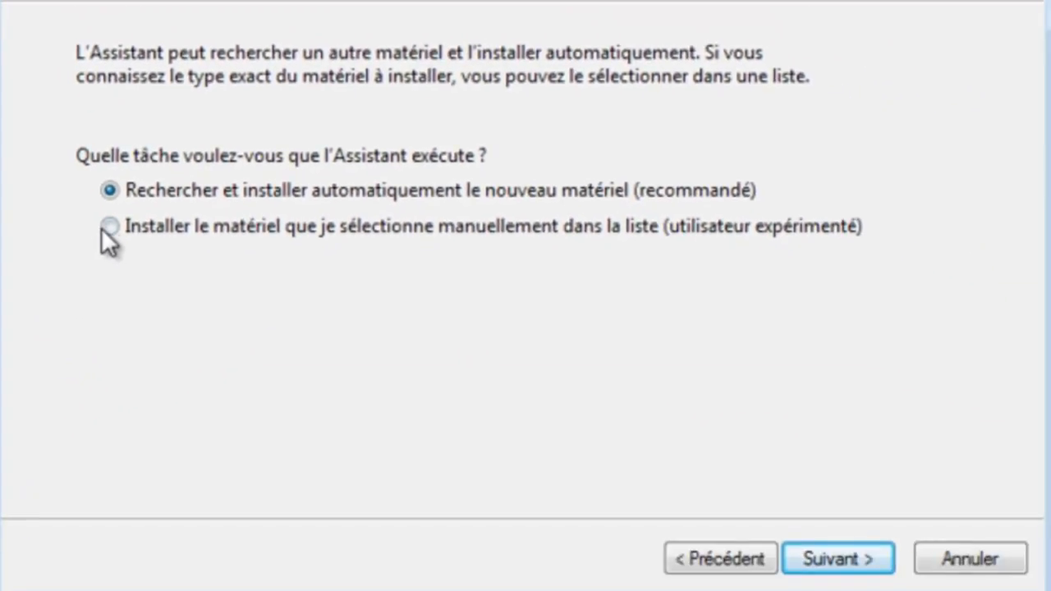
left_click(818, 555)
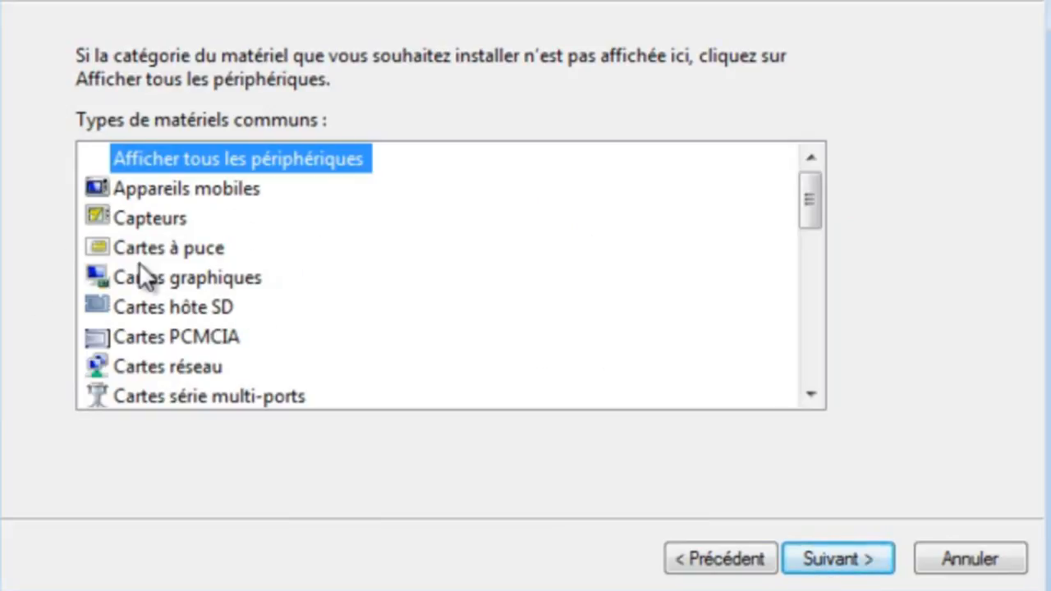
left_click(193, 374)
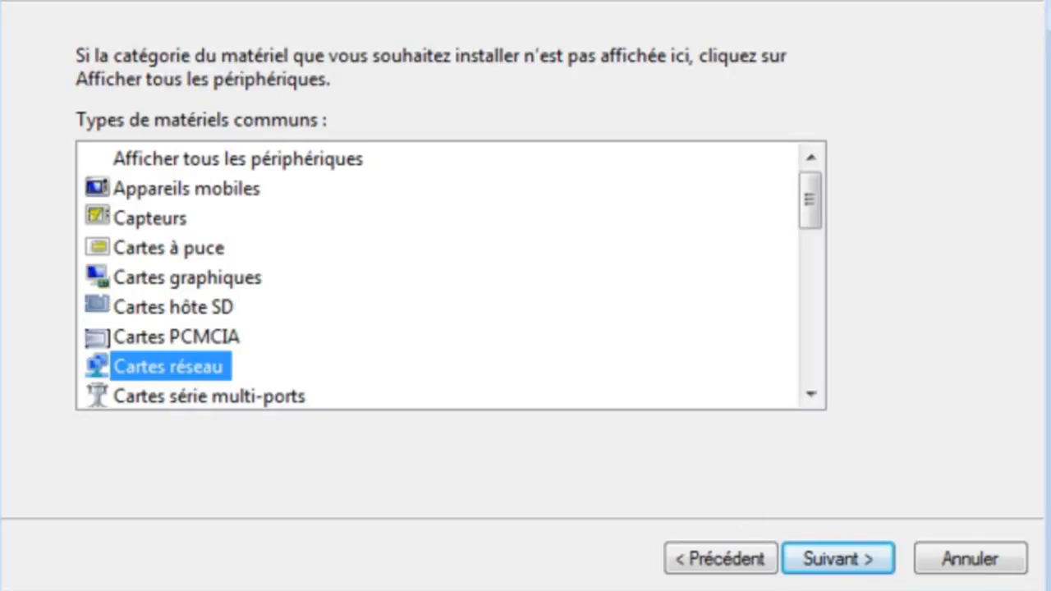
left_click(820, 566)
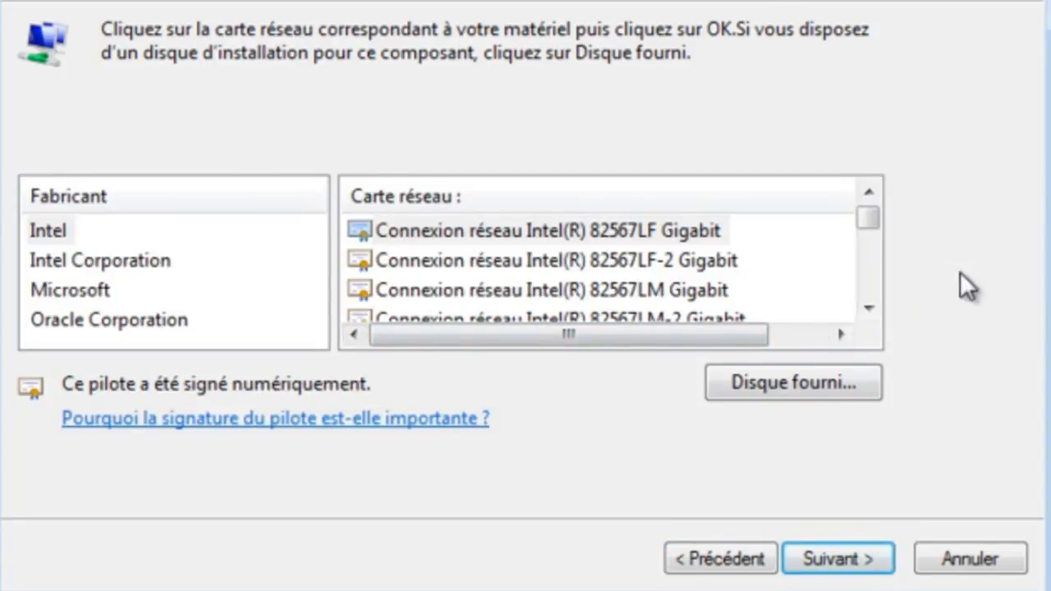
left_click(66, 294)
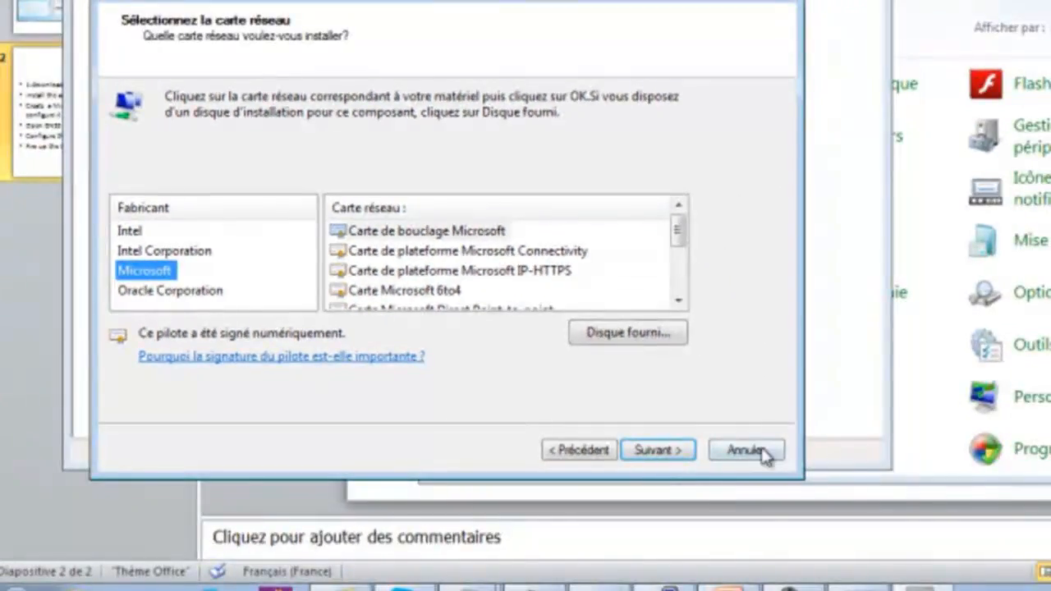
left_click(970, 558)
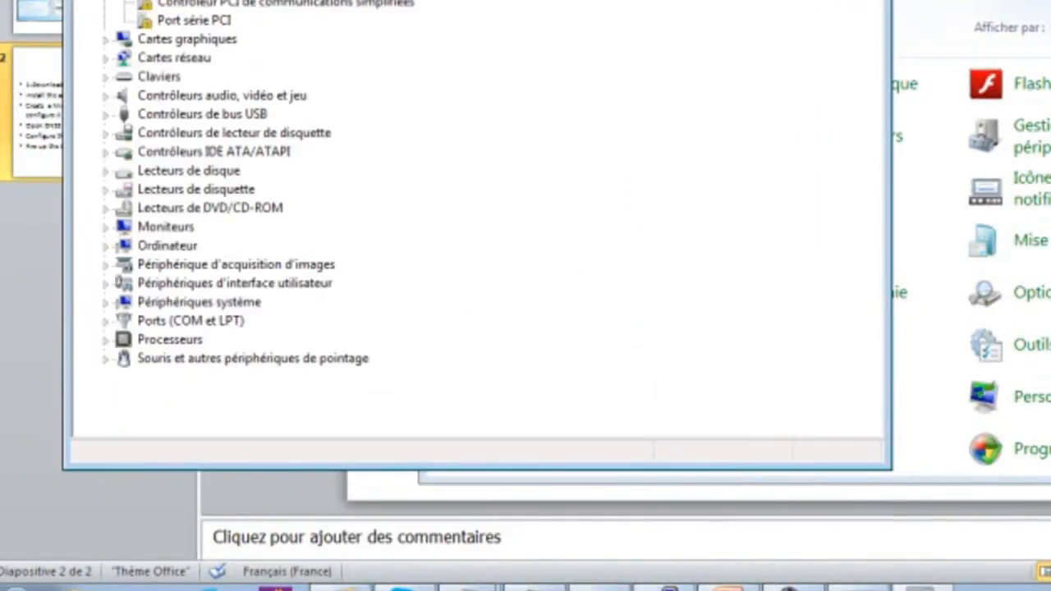
Close Device Manager and Control Panel, and open the adapter settings from the Network and Sharing Center
key("alt+F4")
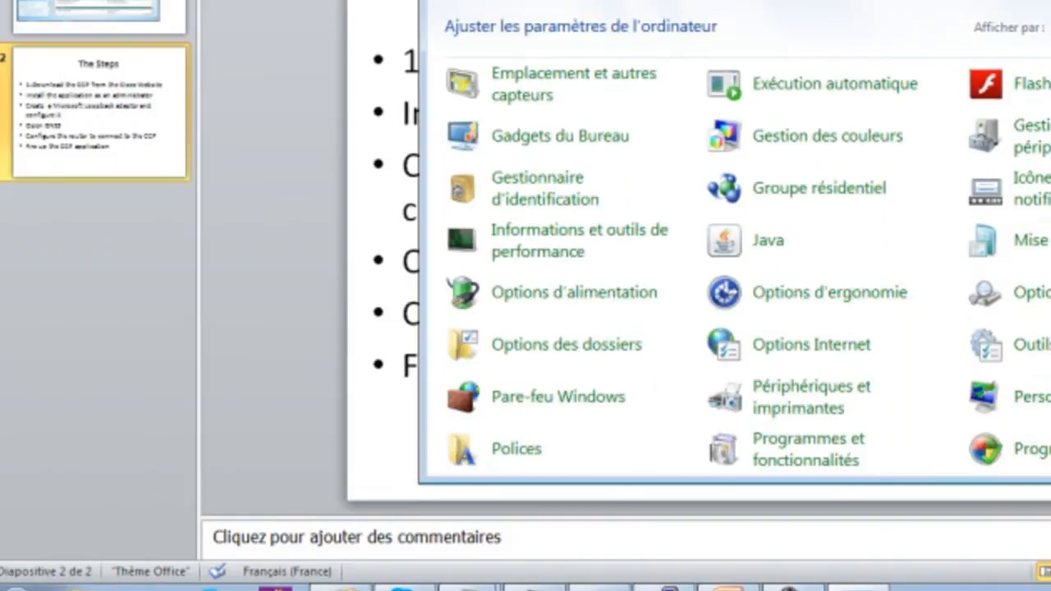
key("alt+F4")
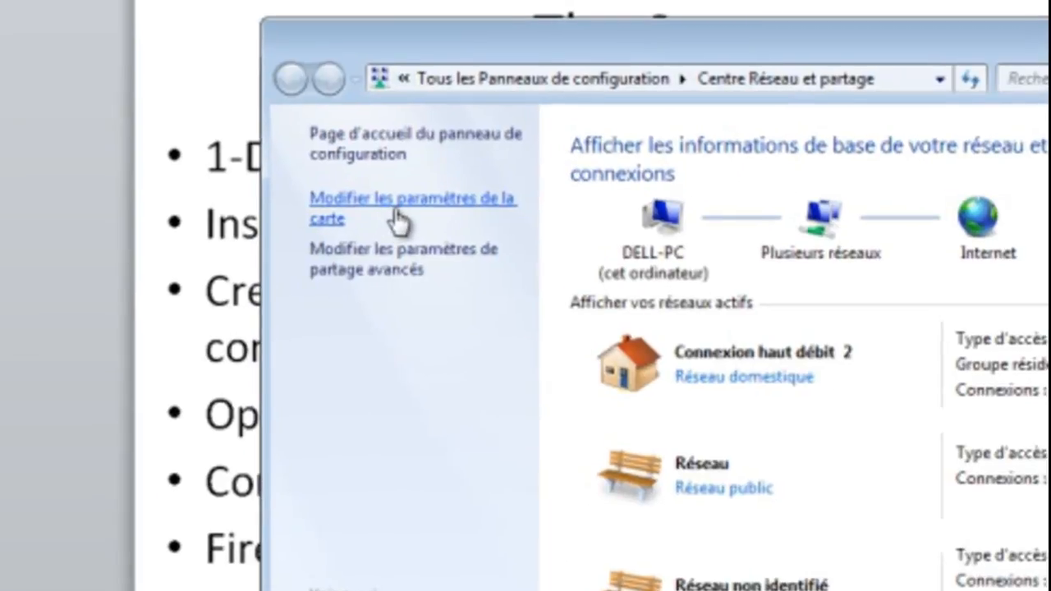
left_click(402, 201)
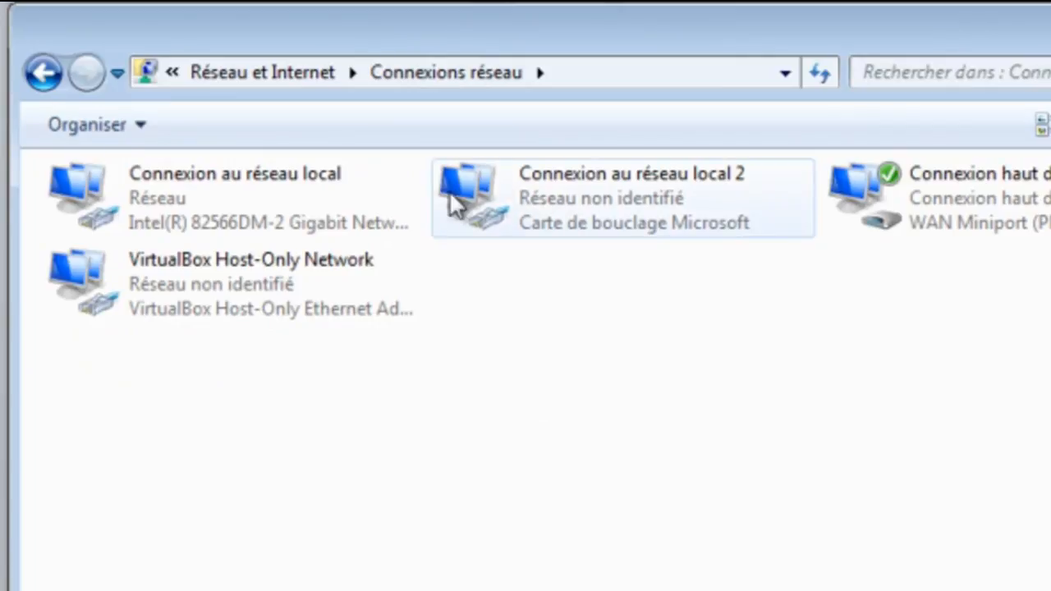
Give Connexion au réseau local 2 a static IPv4 address 10.10.10.10 with subnet mask 255.255.255.0
right_click(623, 183)
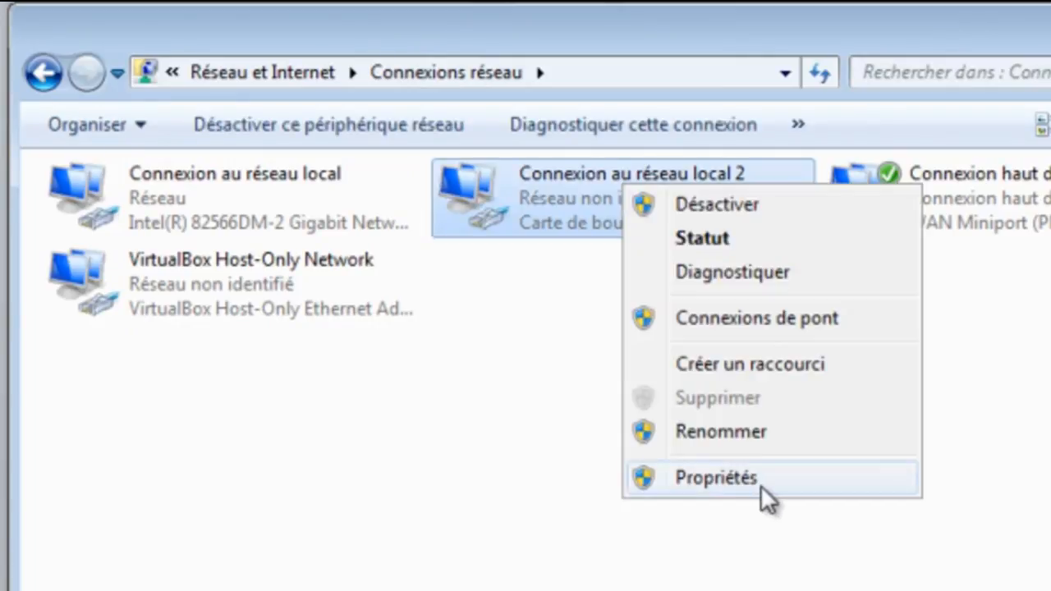
left_click(761, 486)
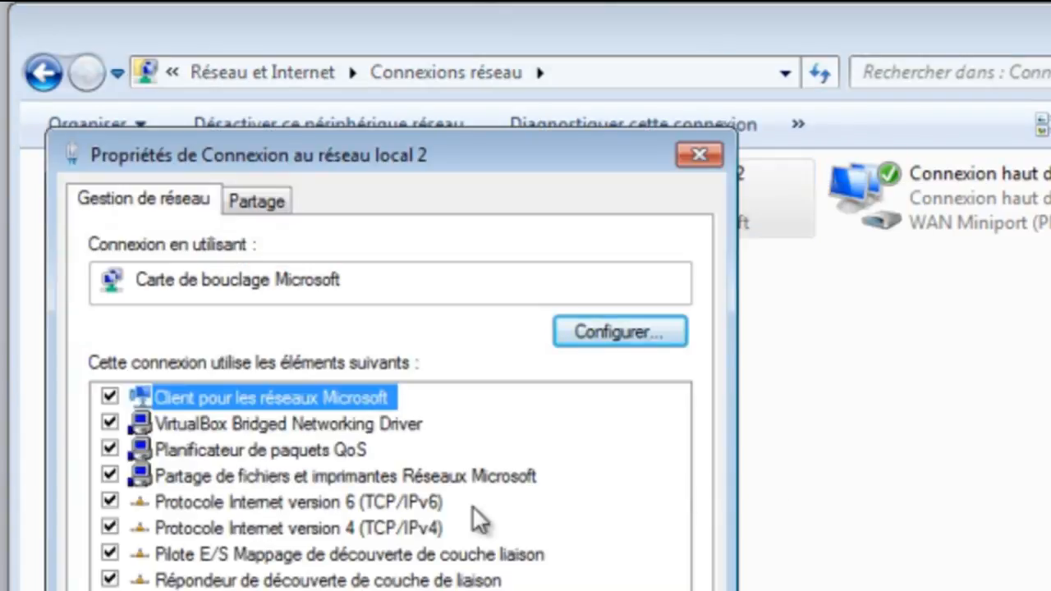
left_click(396, 530)
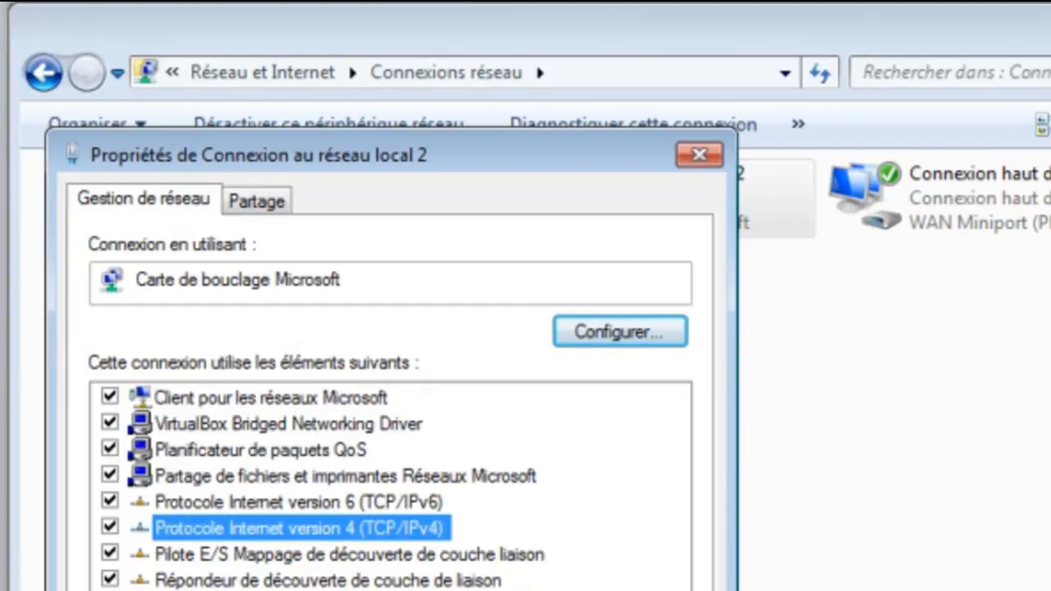
left_click(620, 590)
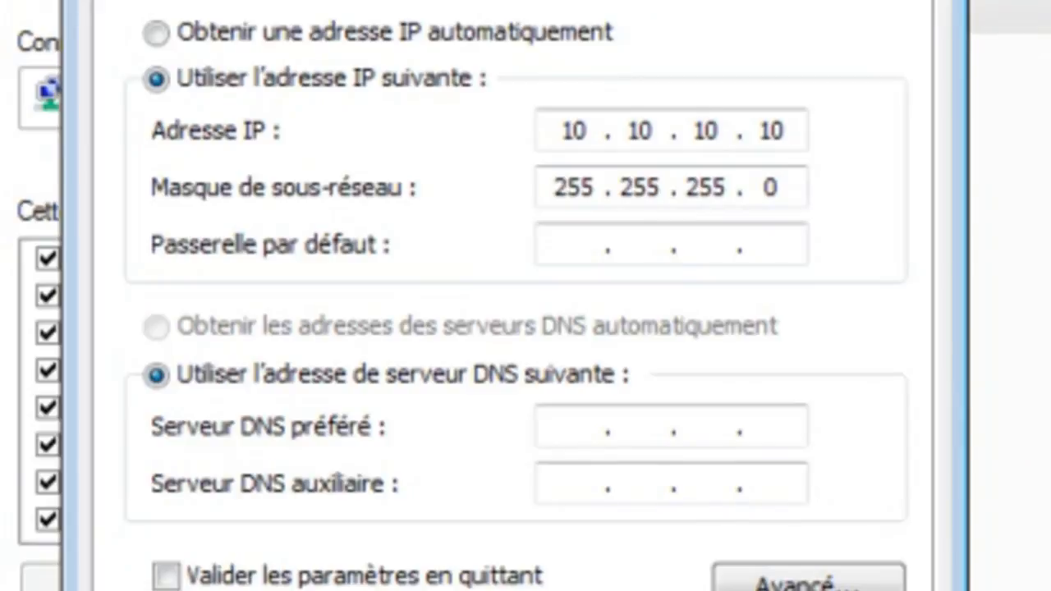
key("Return")
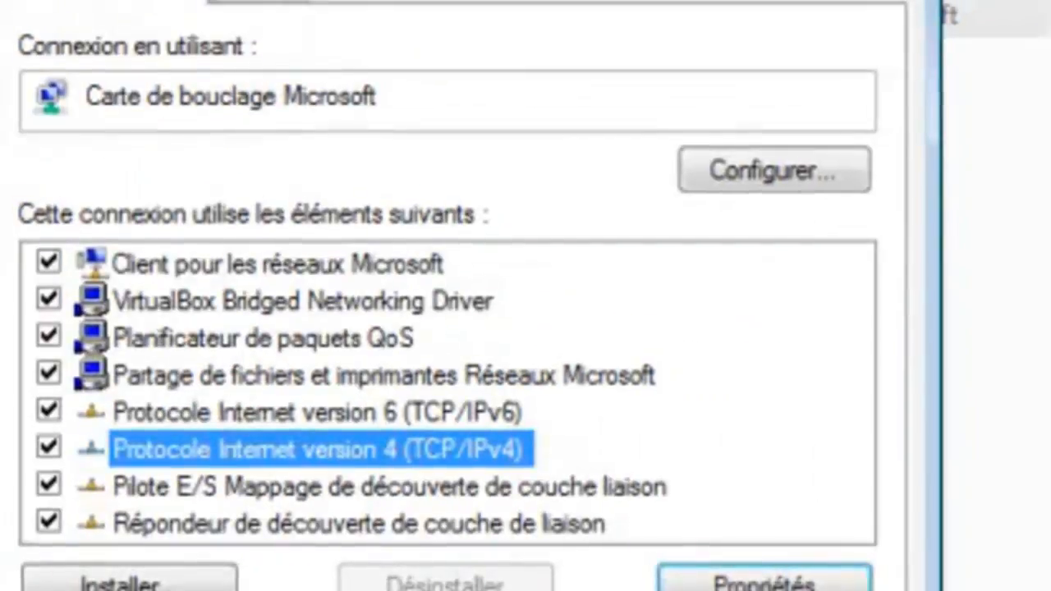
key("Escape")
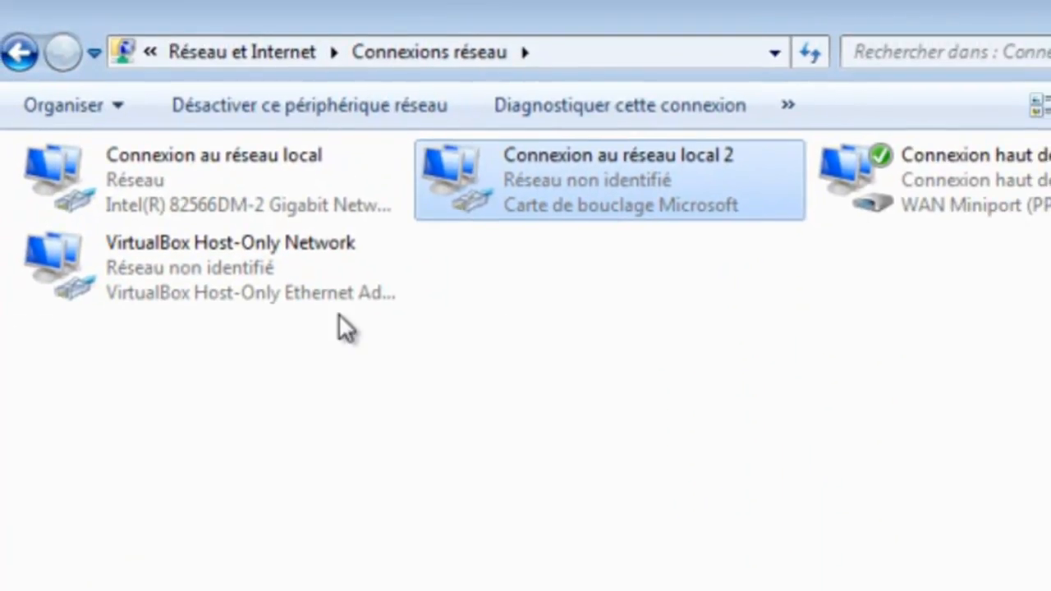
Reopen the IPv4 properties of Connexion au réseau local 2 to review its static address settings
right_click(736, 164)
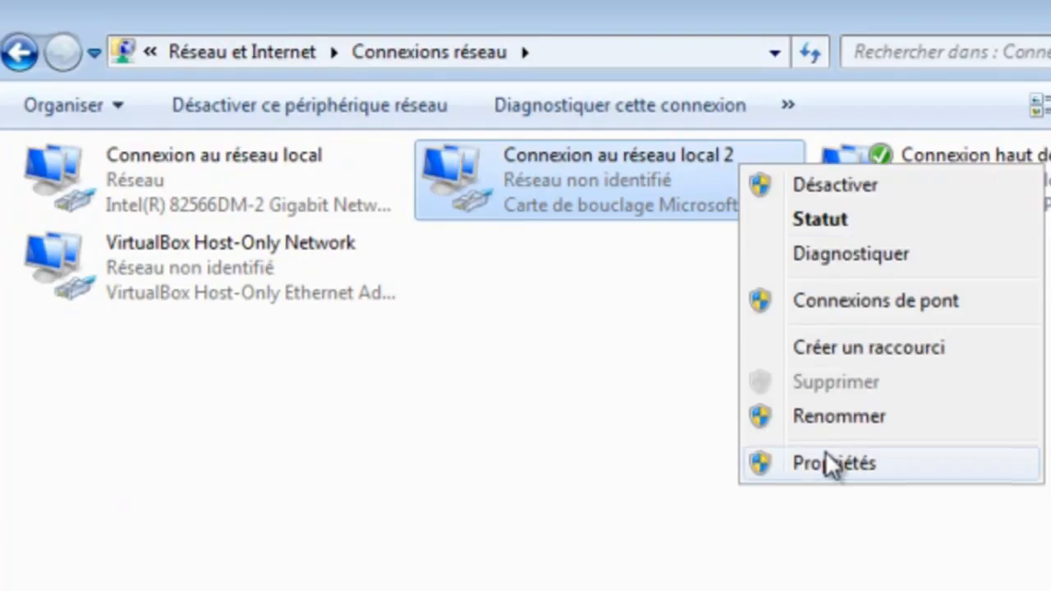
left_click(825, 459)
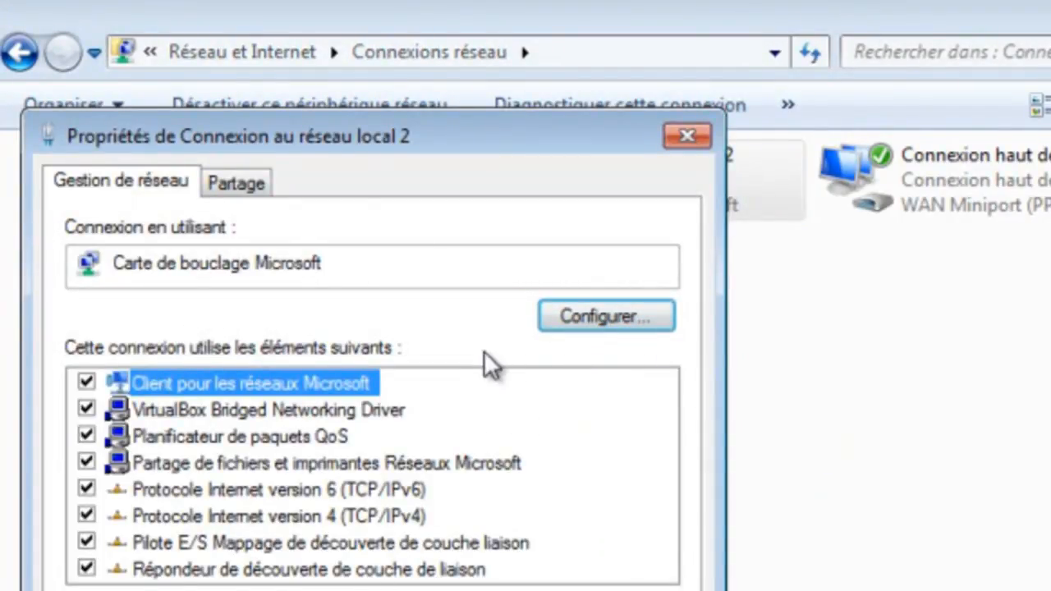
left_click(361, 517)
left_click(607, 590)
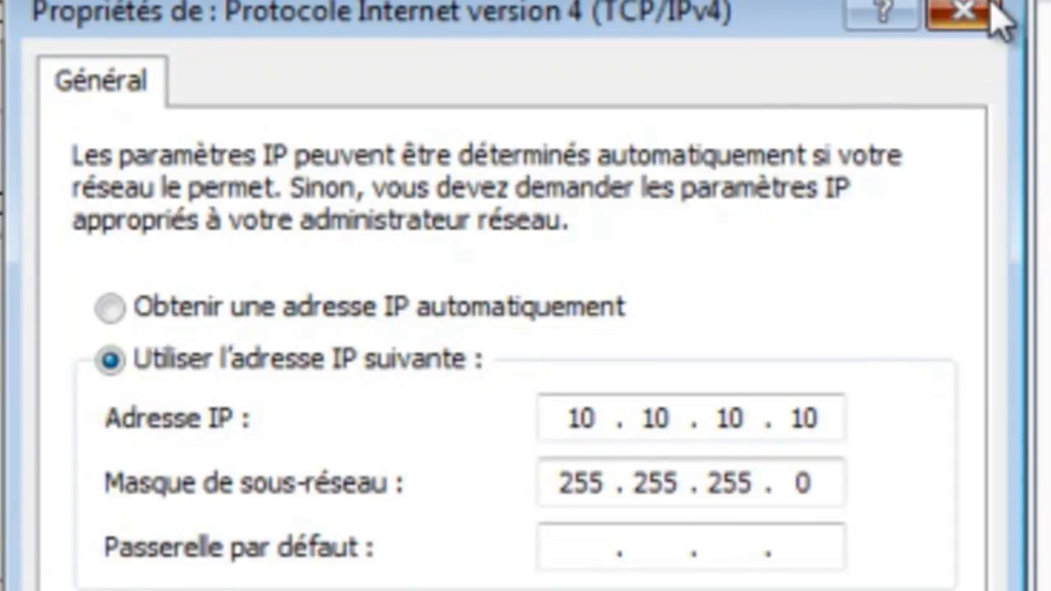
left_click(963, 13)
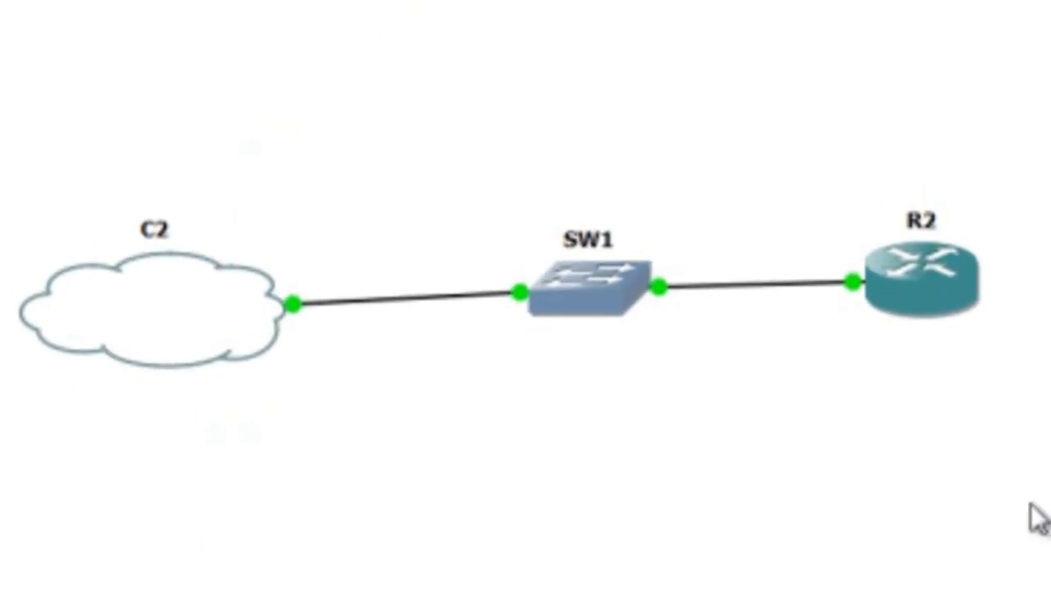
Open the node configurator for cloud C2 and inspect its Generic Ethernet NIO adapter list
right_click(185, 340)
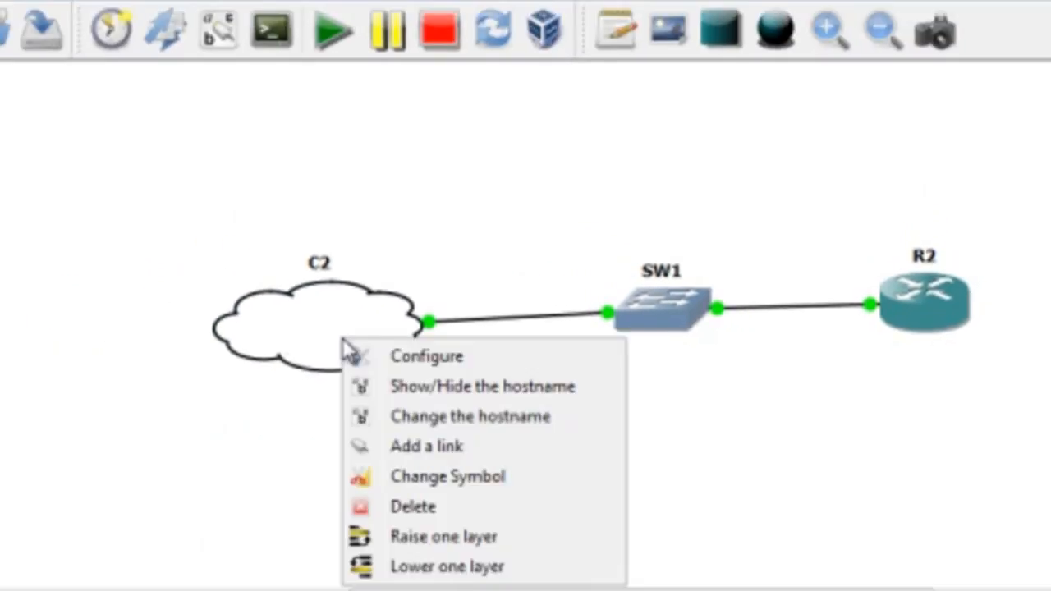
left_click(411, 358)
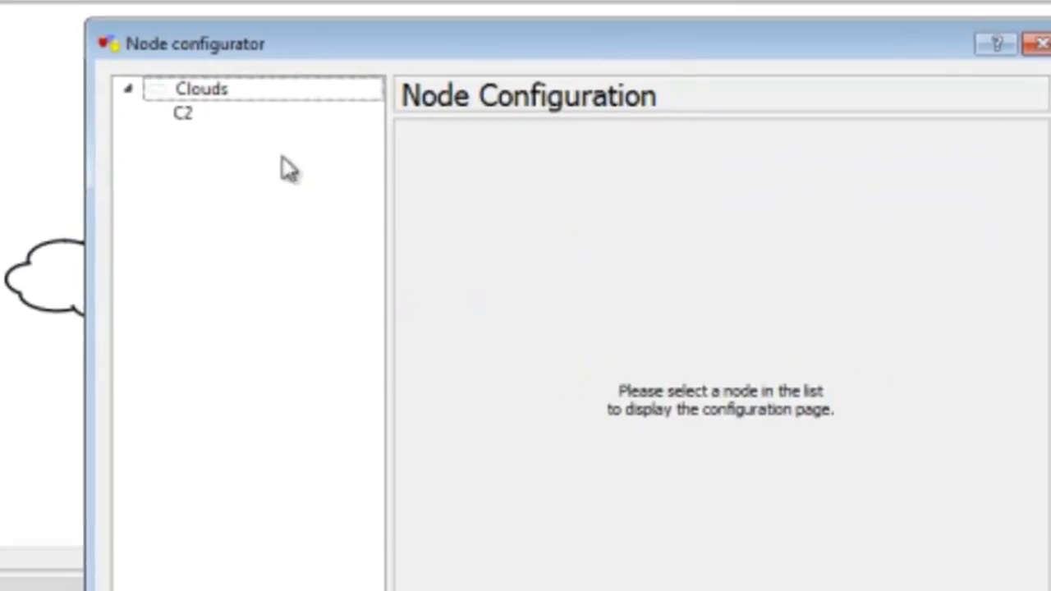
left_click(206, 115)
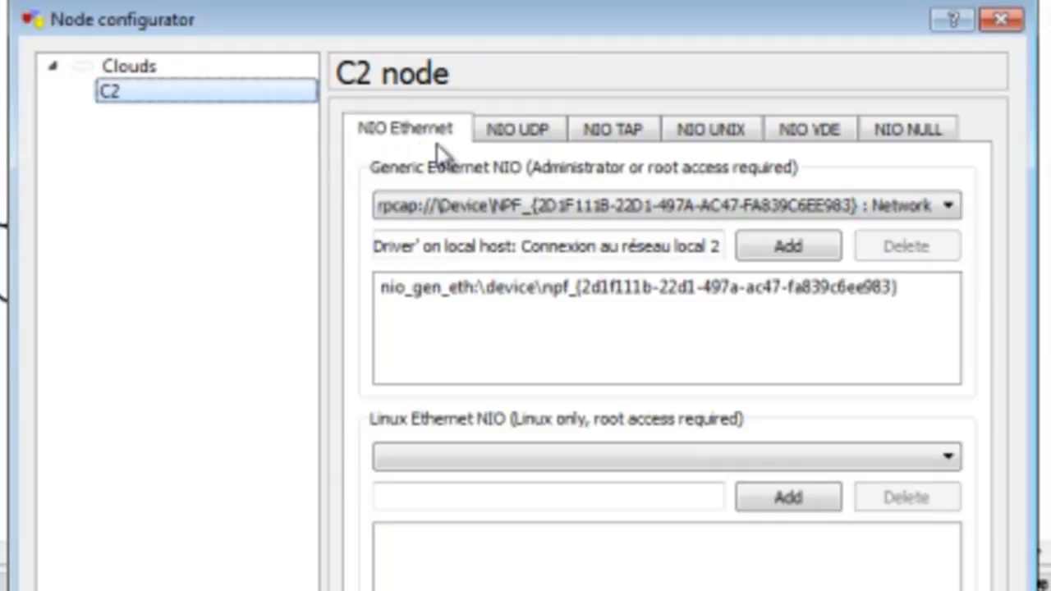
left_click(947, 207)
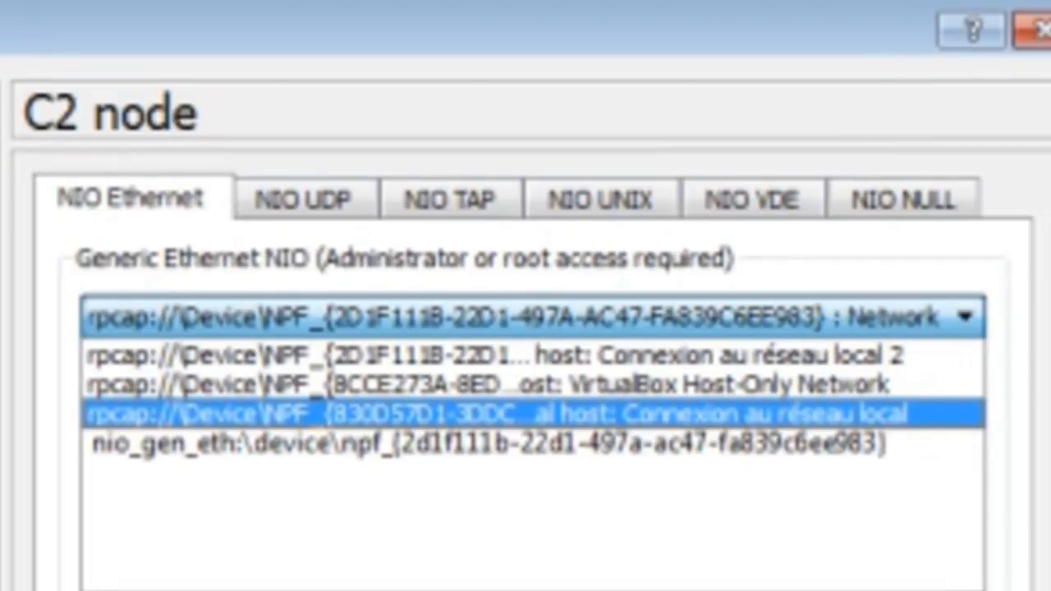
Compare the C2 Ethernet NIO binding with the host's network adapters, then close the node configurator
key("F10")
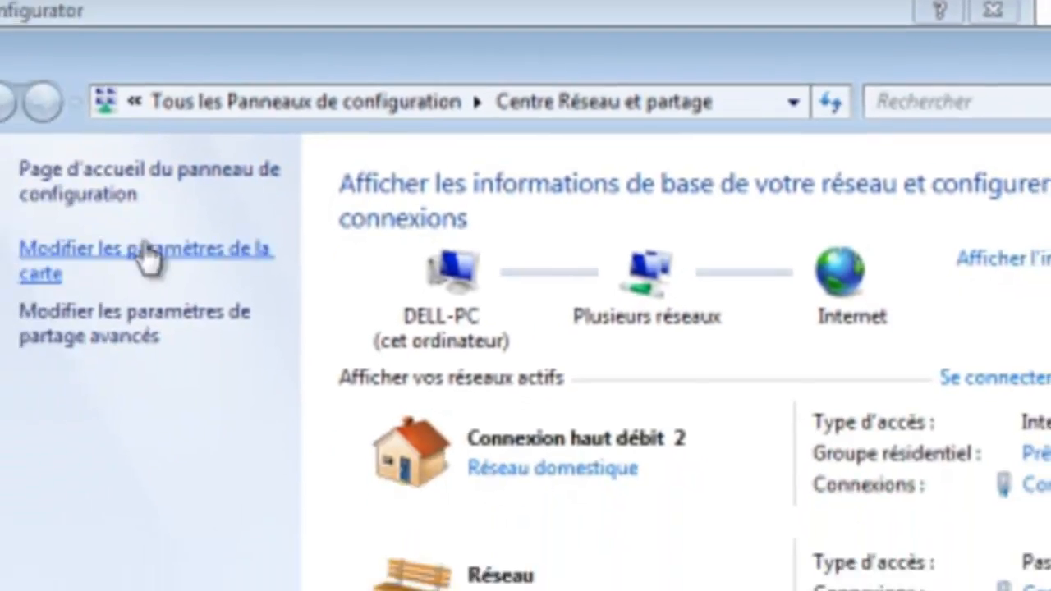
left_click(140, 243)
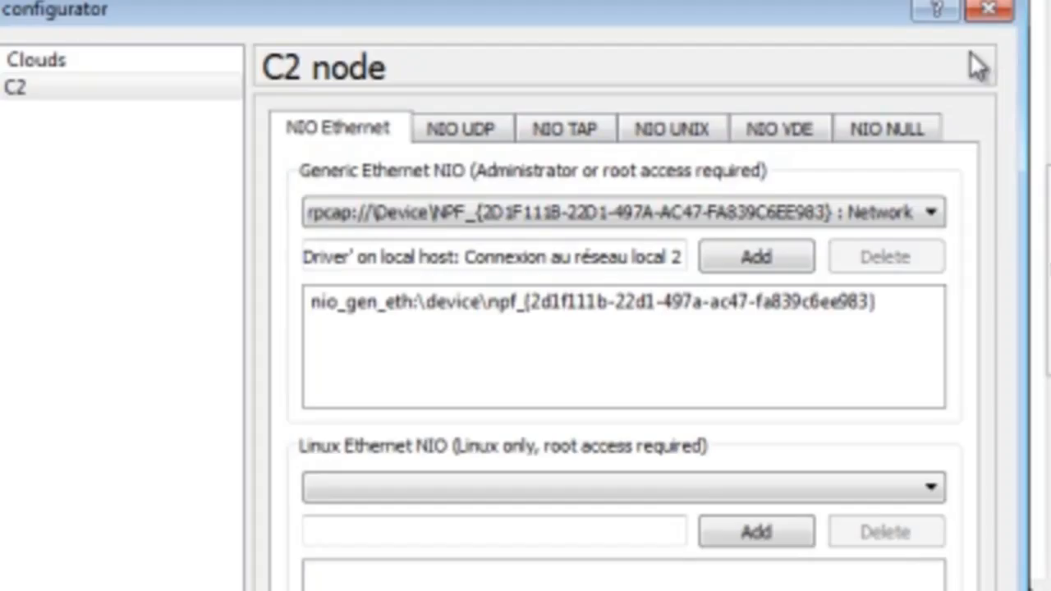
left_click(439, 302)
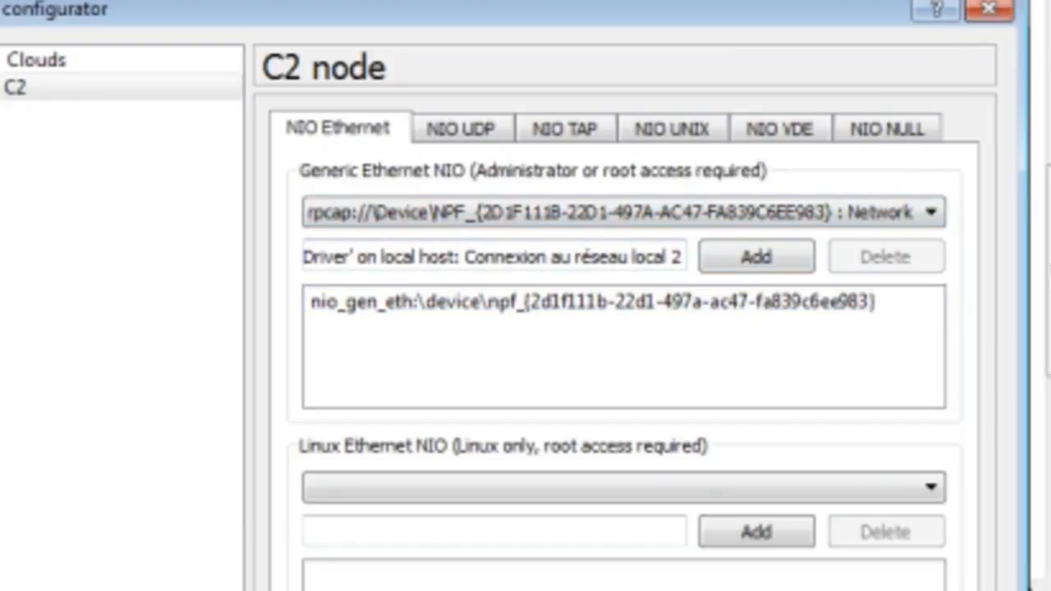
left_click(992, 12)
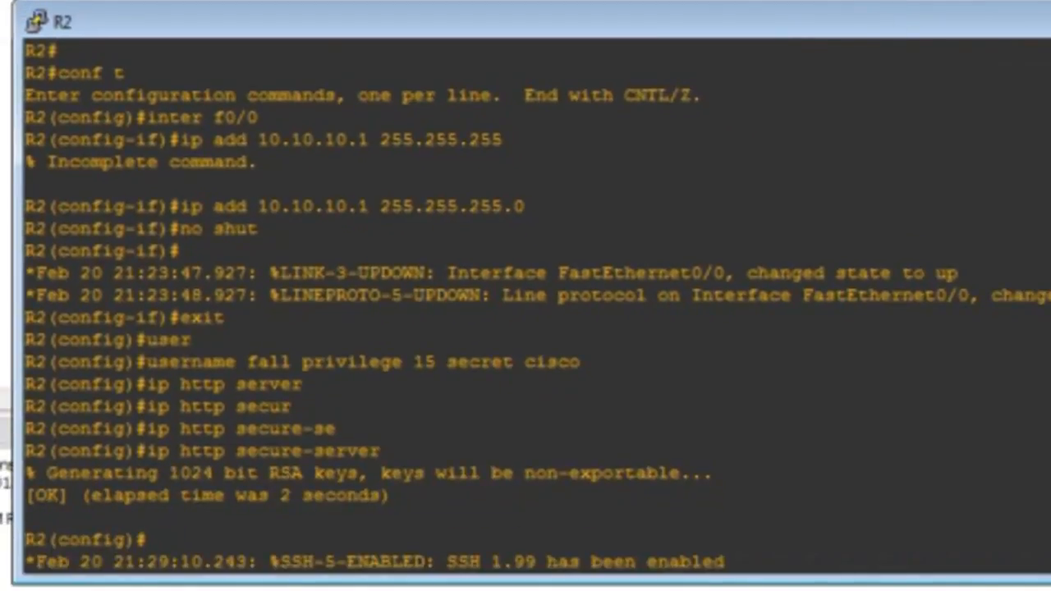
Reset the R2 console terminal and enter global configuration mode with conf t
left_click(38, 23)
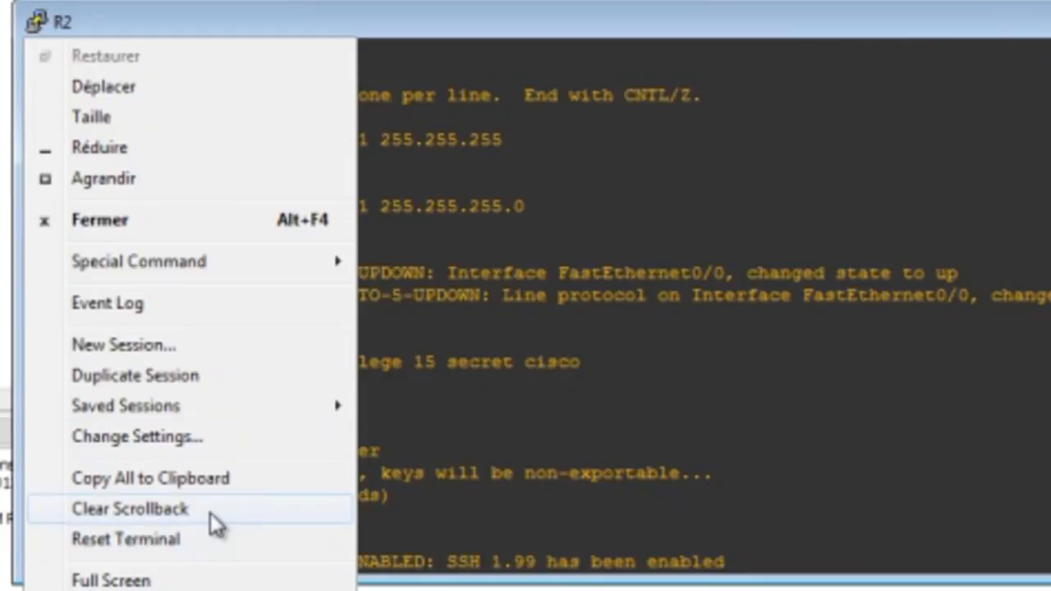
left_click(196, 539)
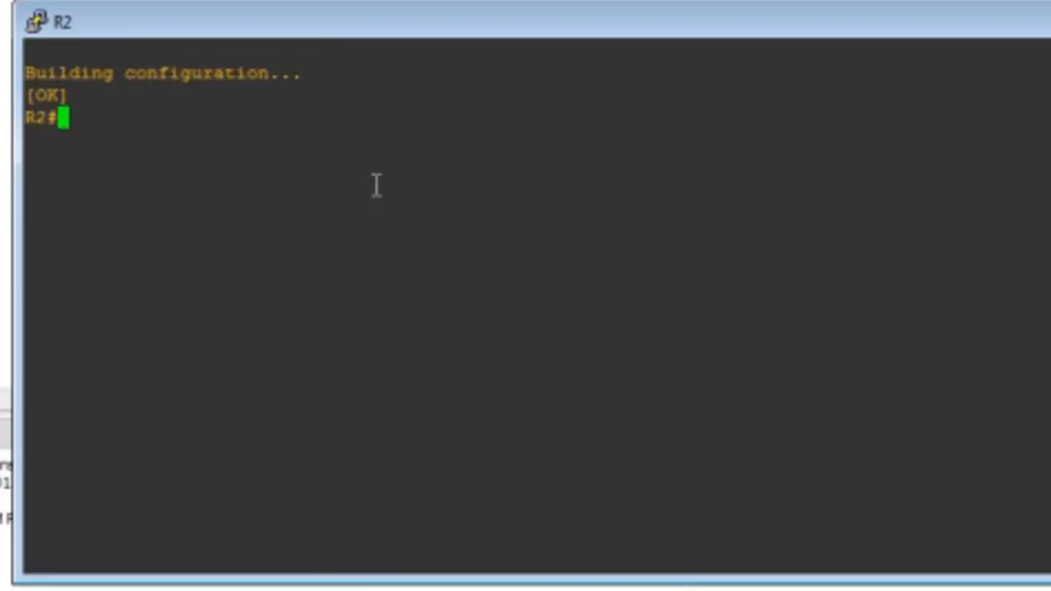
type("con")
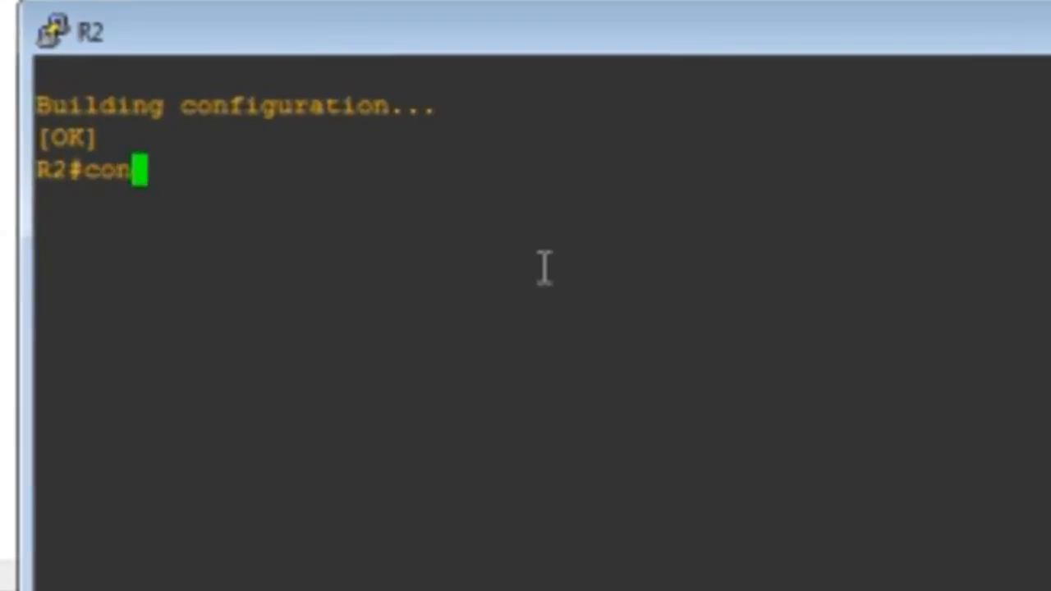
type("f t")
key("Return")
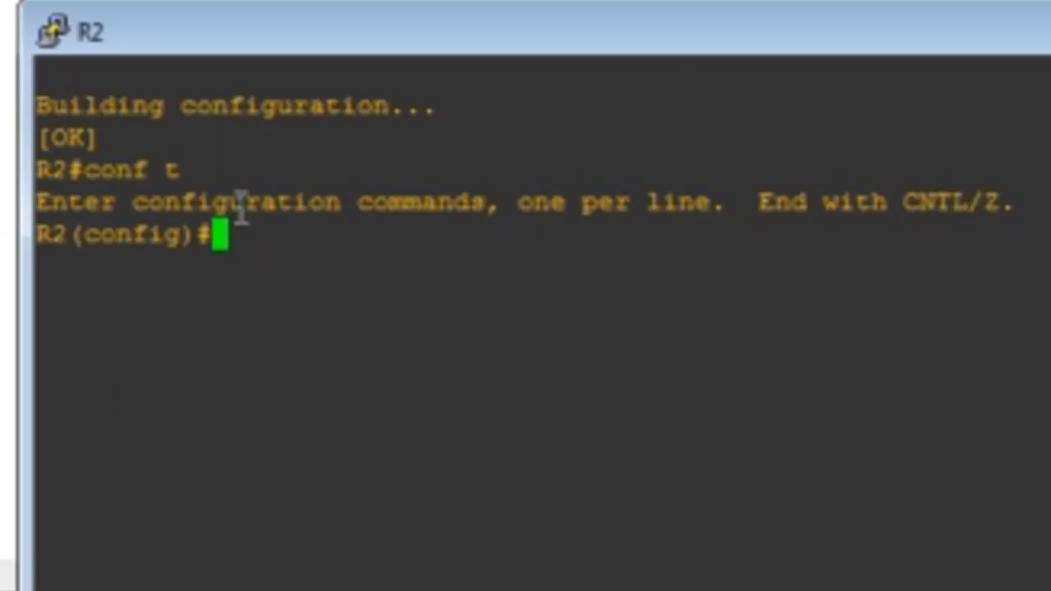
On R2, create local user fall with privilege level 15 and set its secret password
type("user")
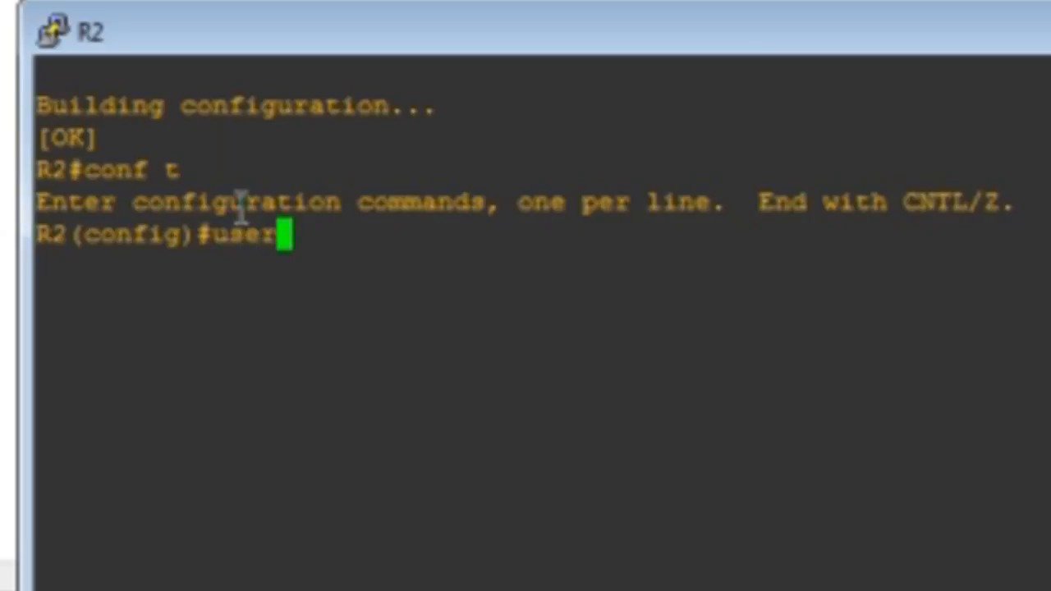
key("Tab")
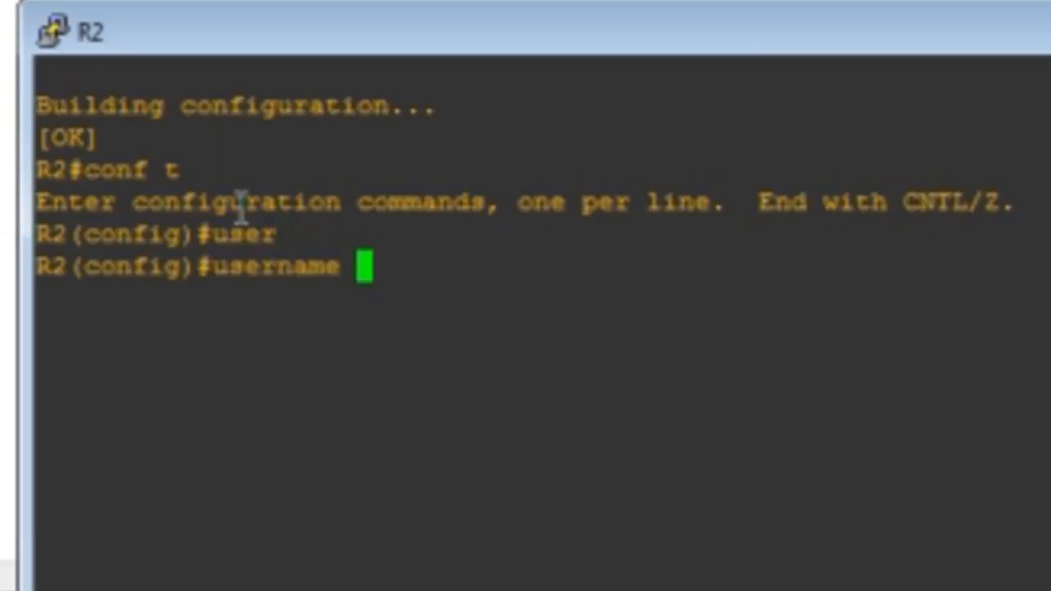
type("fall")
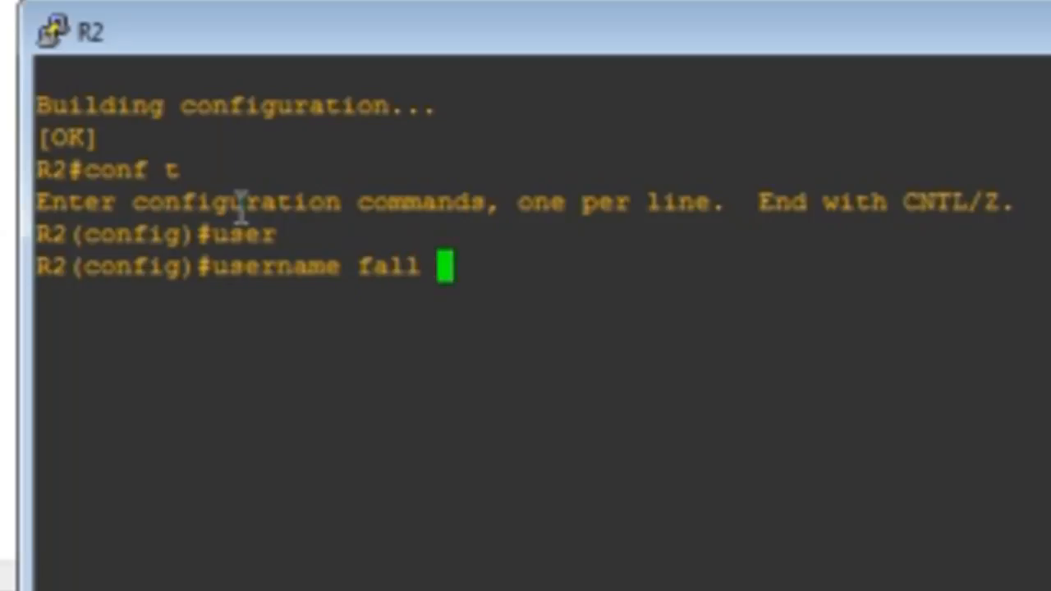
type(" p")
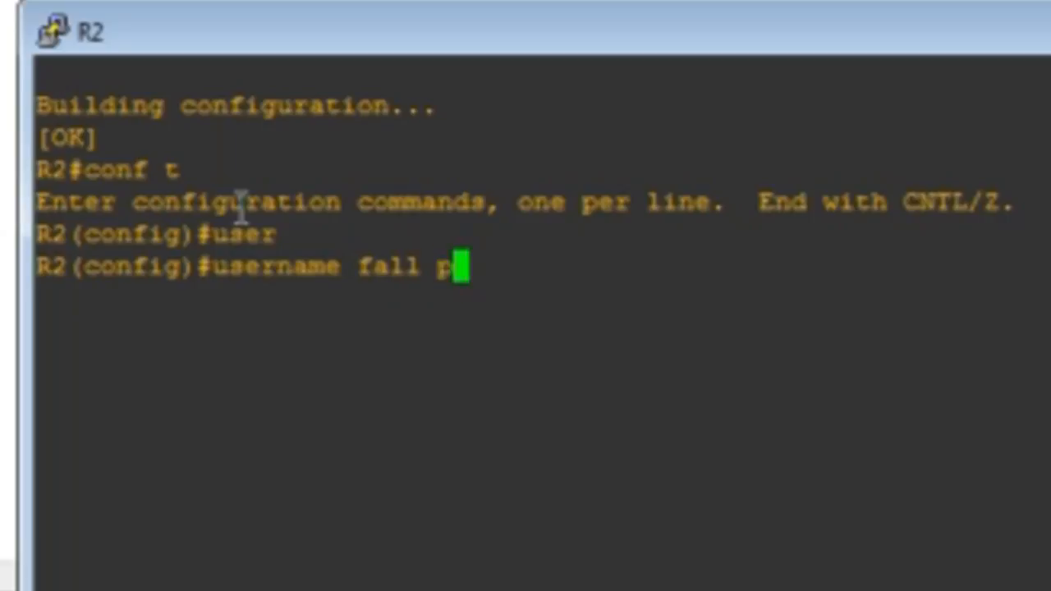
type("riv")
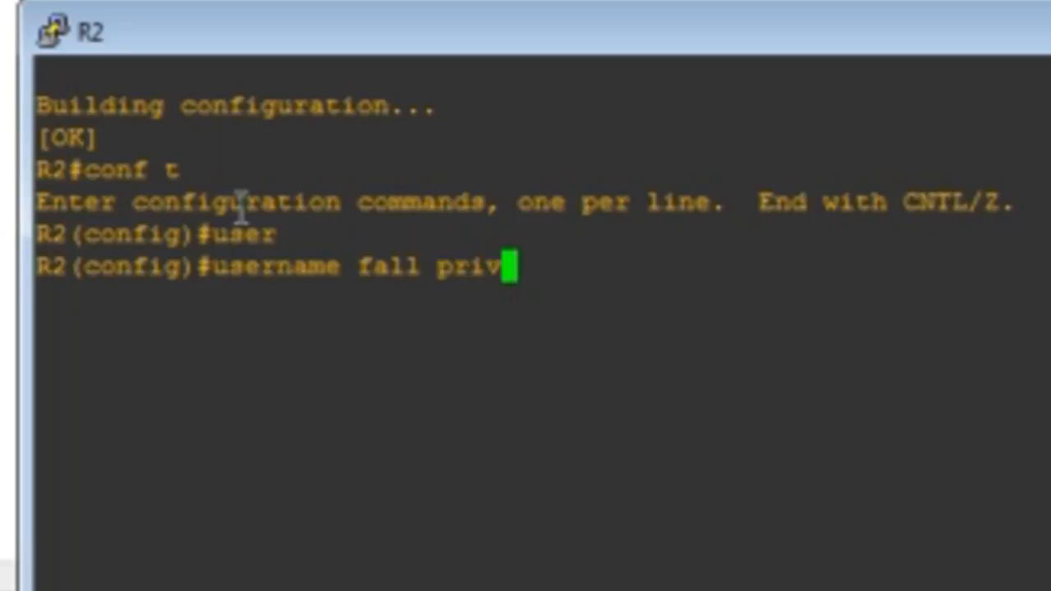
type("ilege")
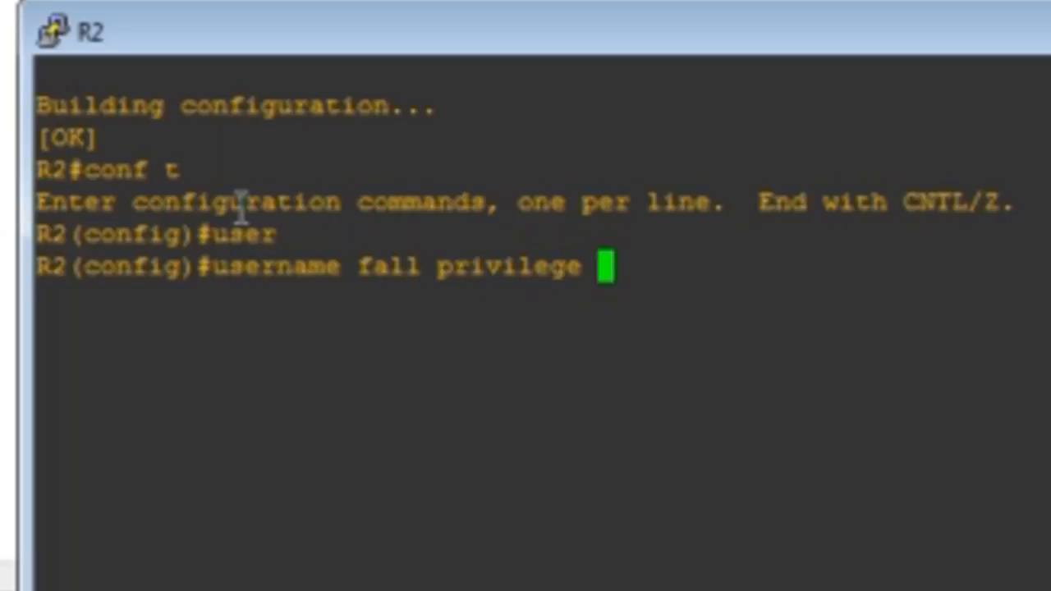
type(" 15")
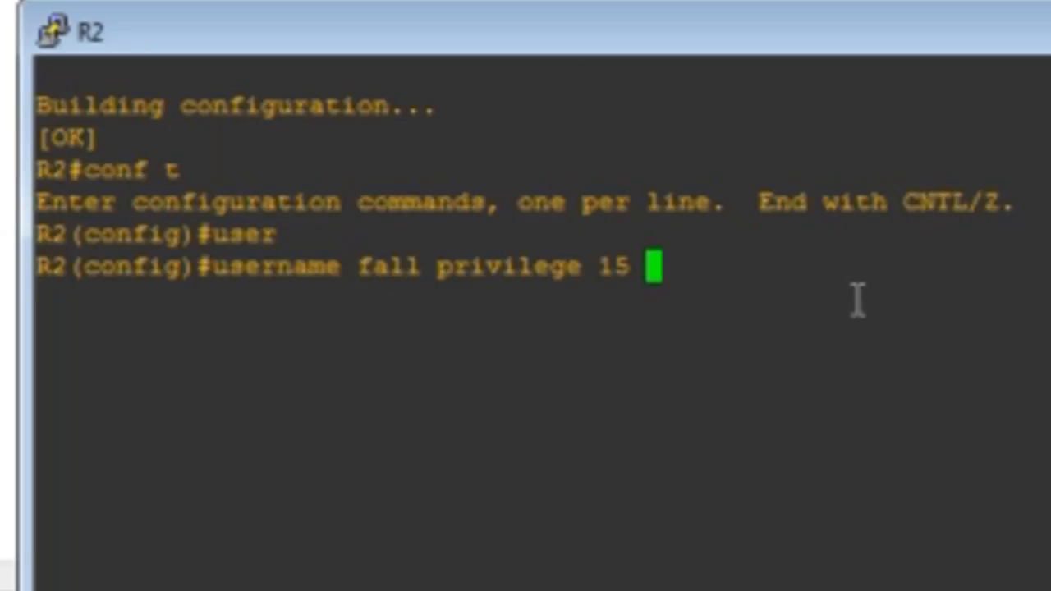
type("sec")
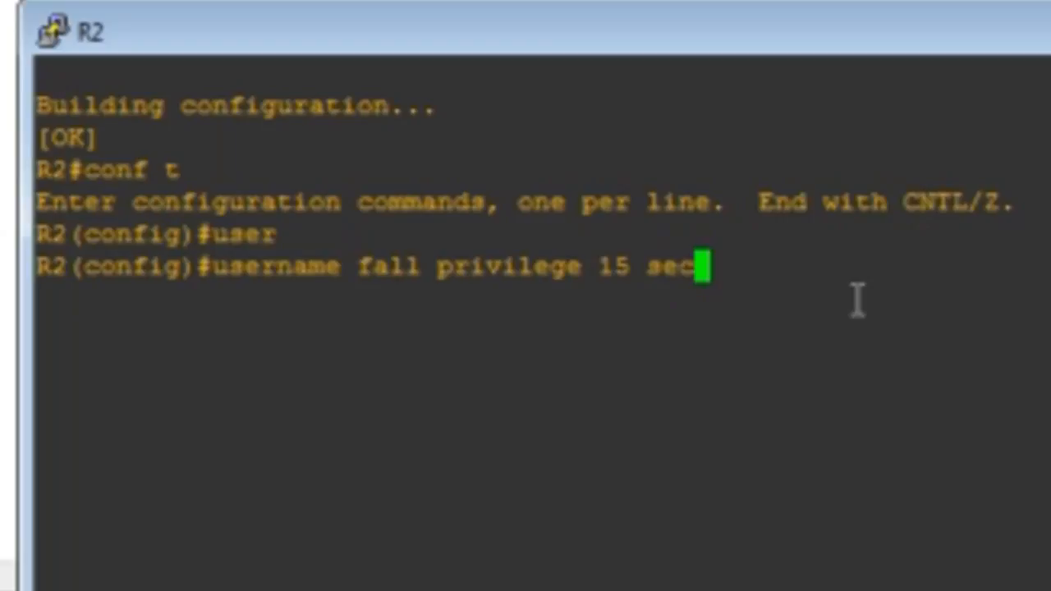
type("re")
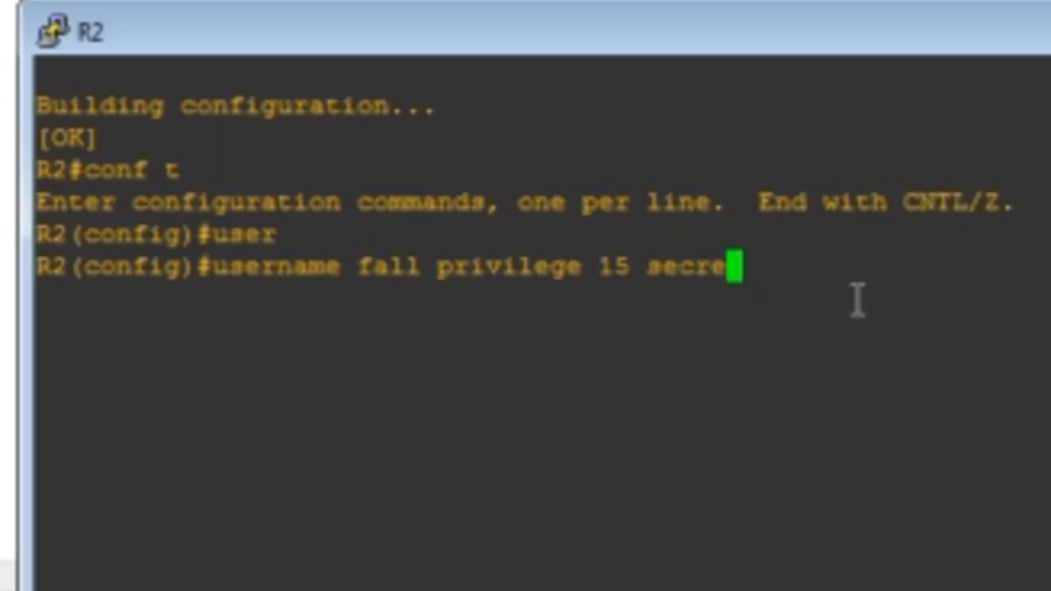
type("t")
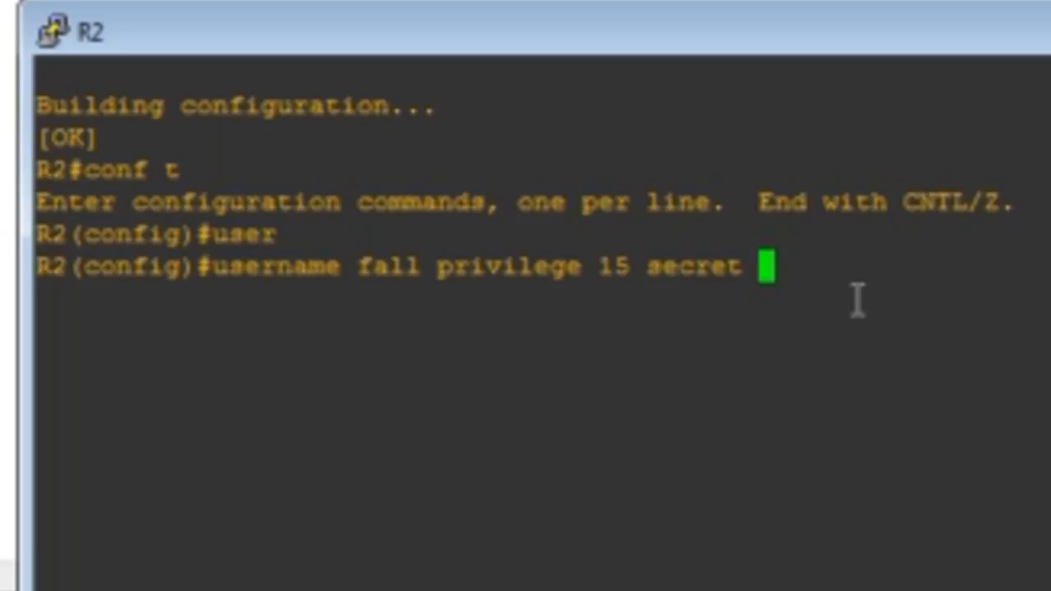
type(" cisc")
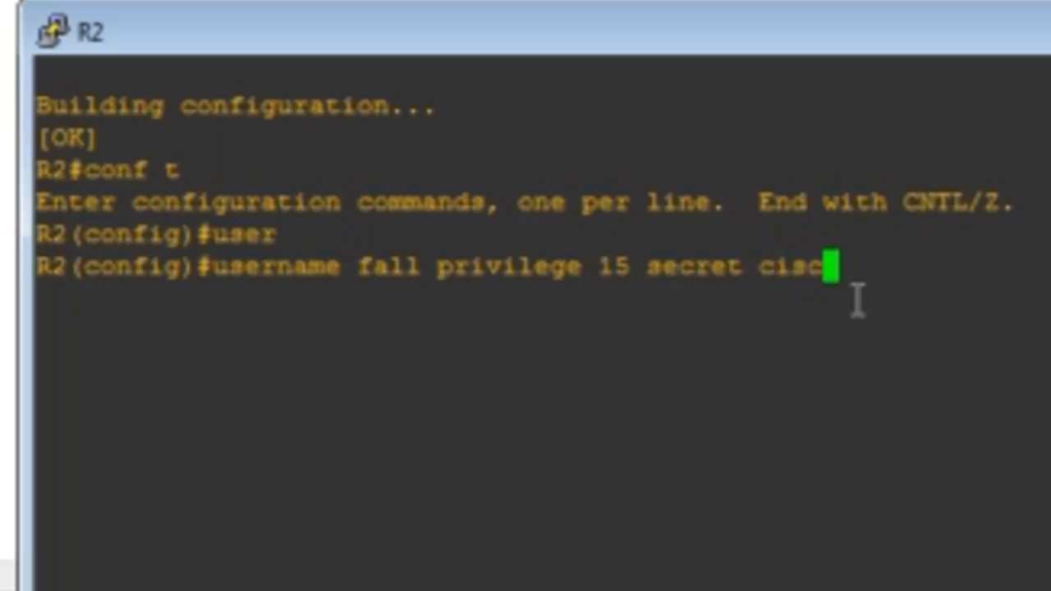
type("oo")
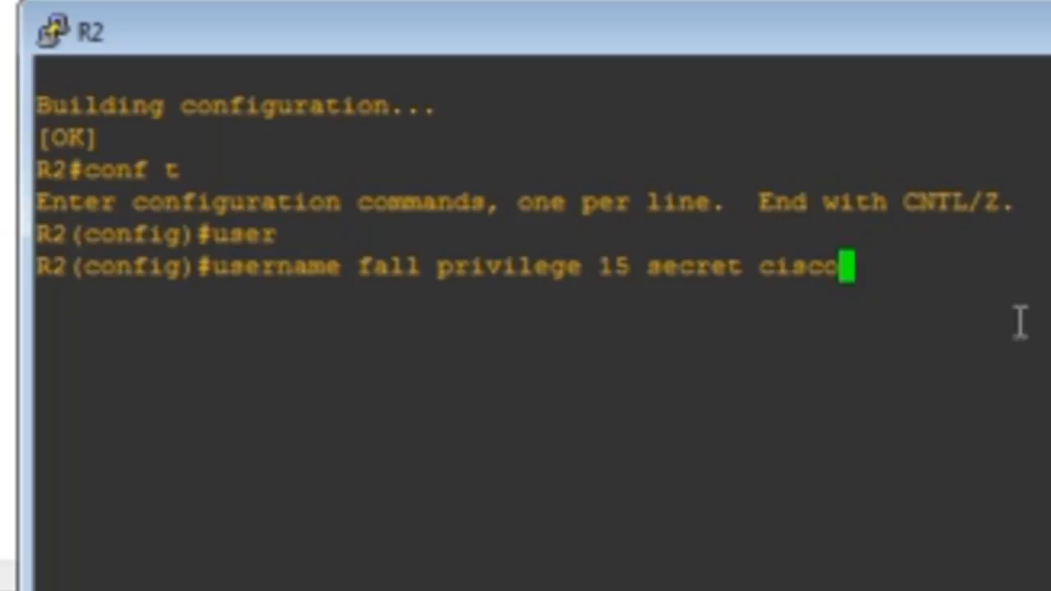
key("Return")
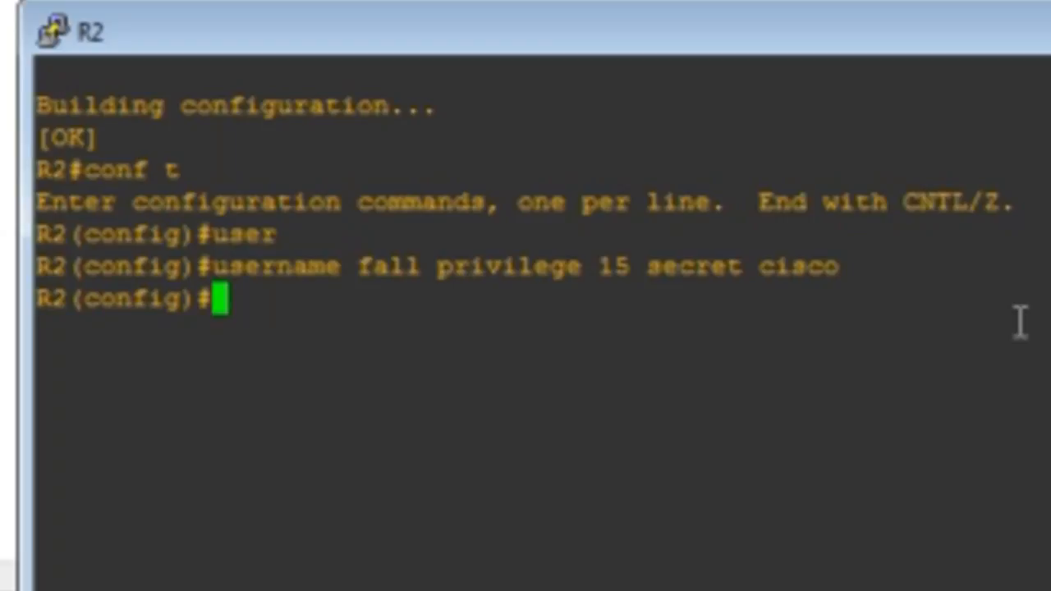
Enable the router's HTTP server with ip http server and the HTTPS server with ip http secure-server
type("ip")
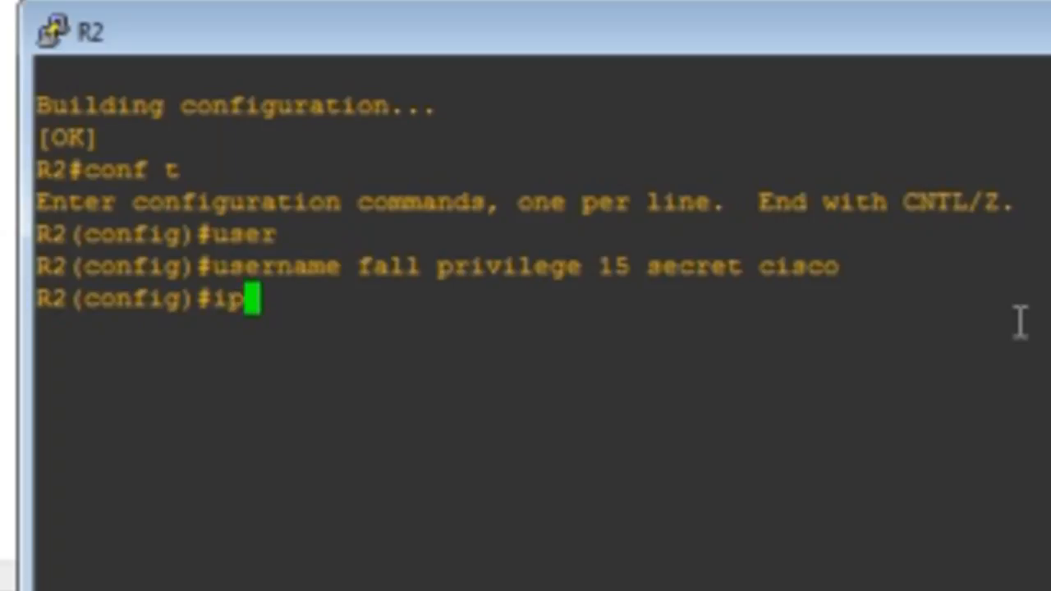
type(" htt")
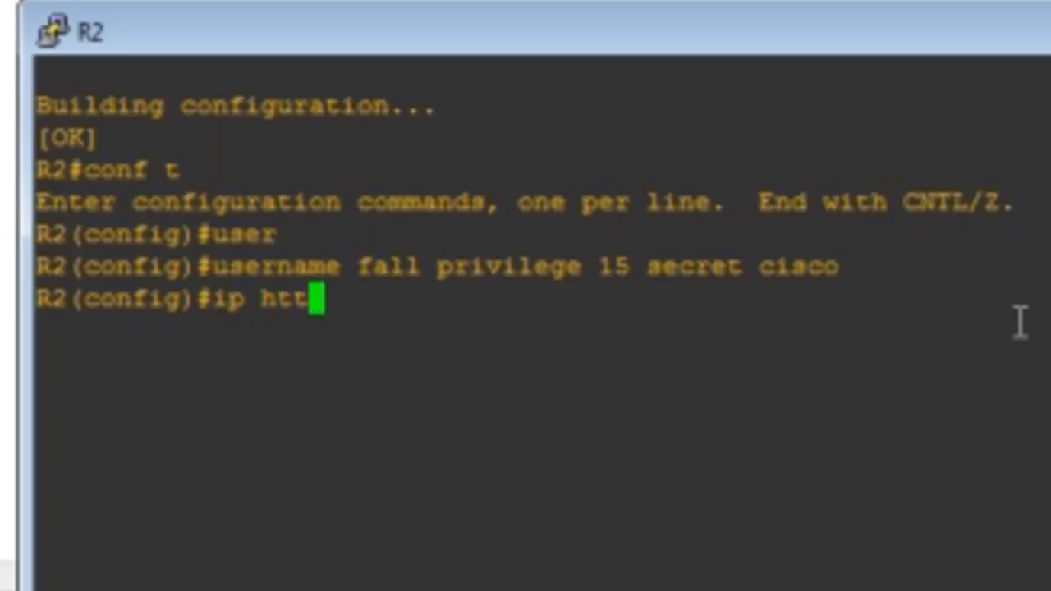
type("p serv")
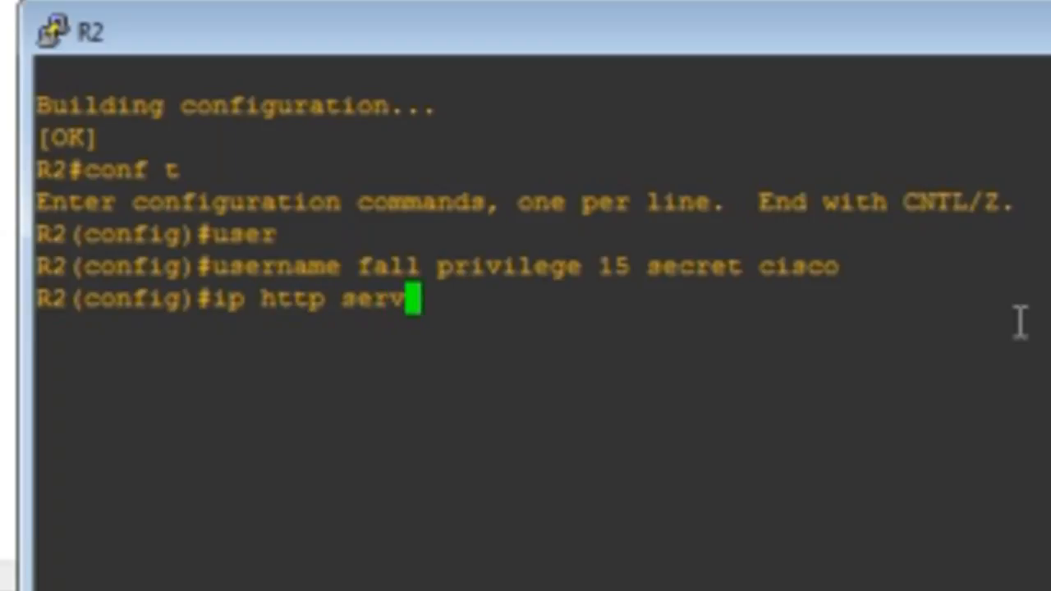
type("er")
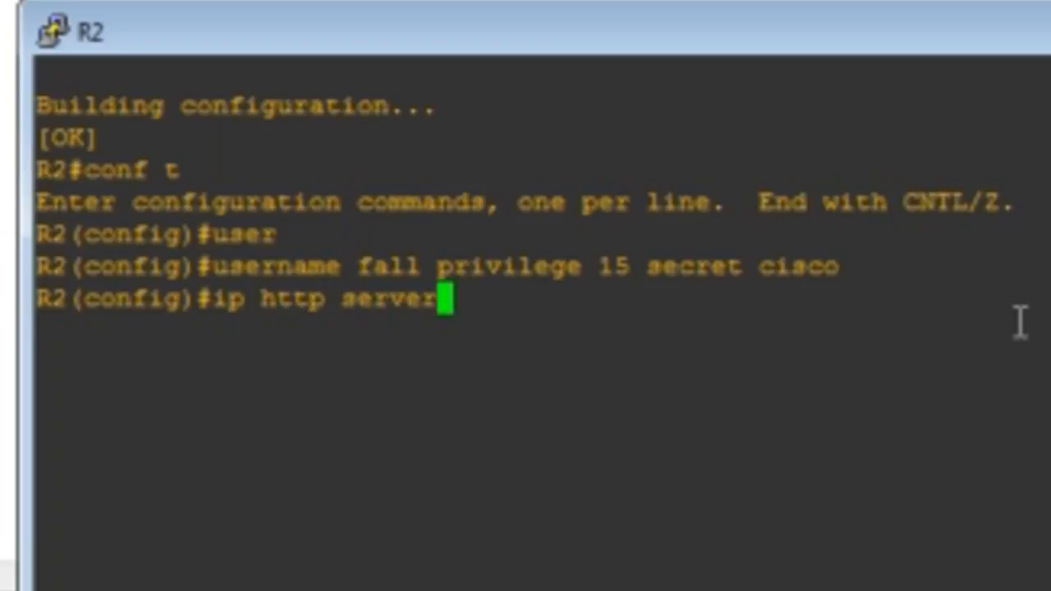
key("Return")
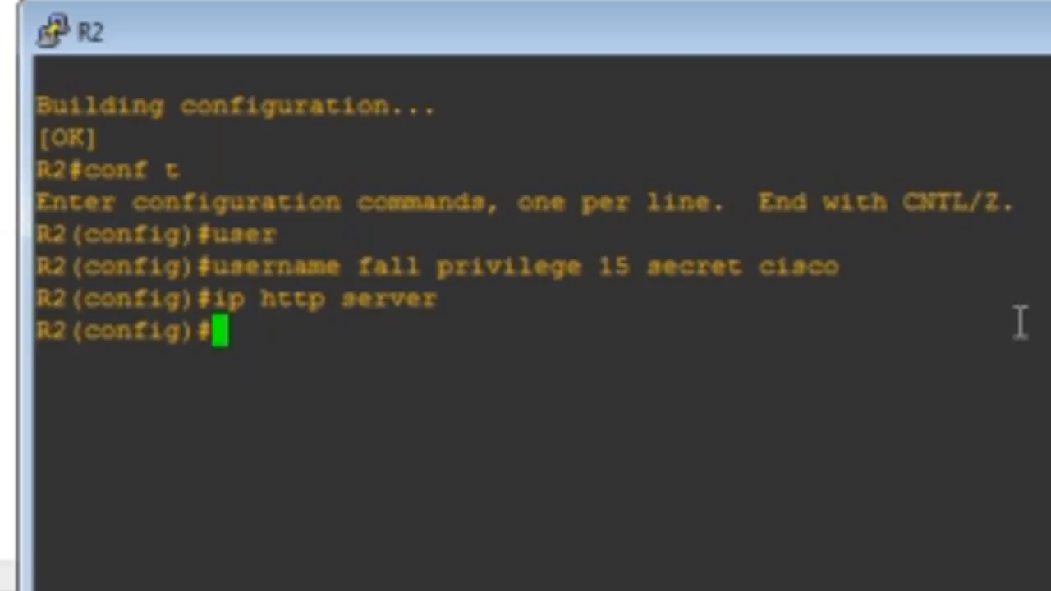
type("io")
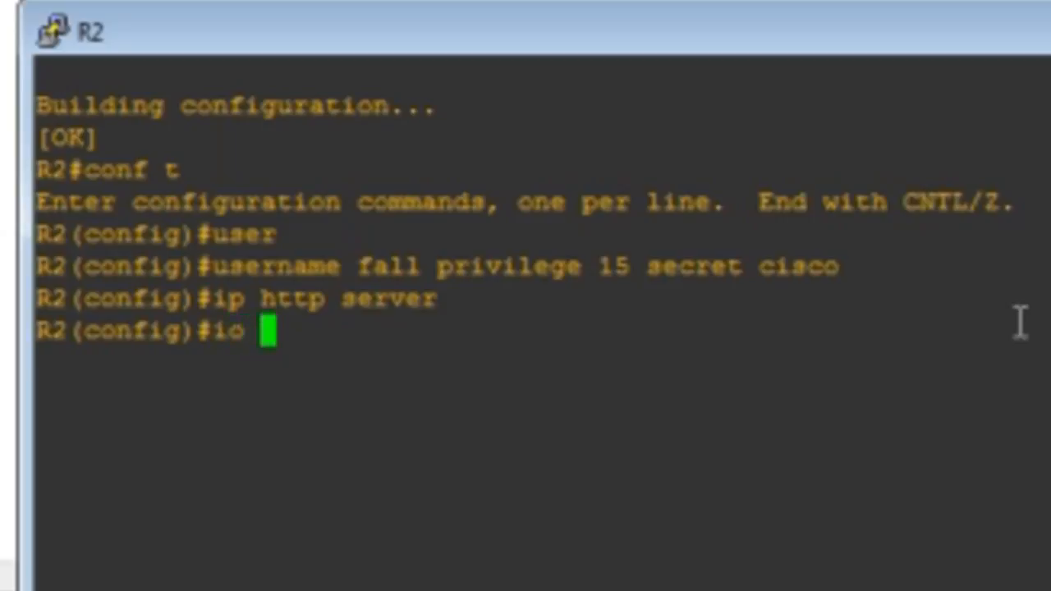
key("BackSpace")
key("BackSpace")
key("BackSpace")
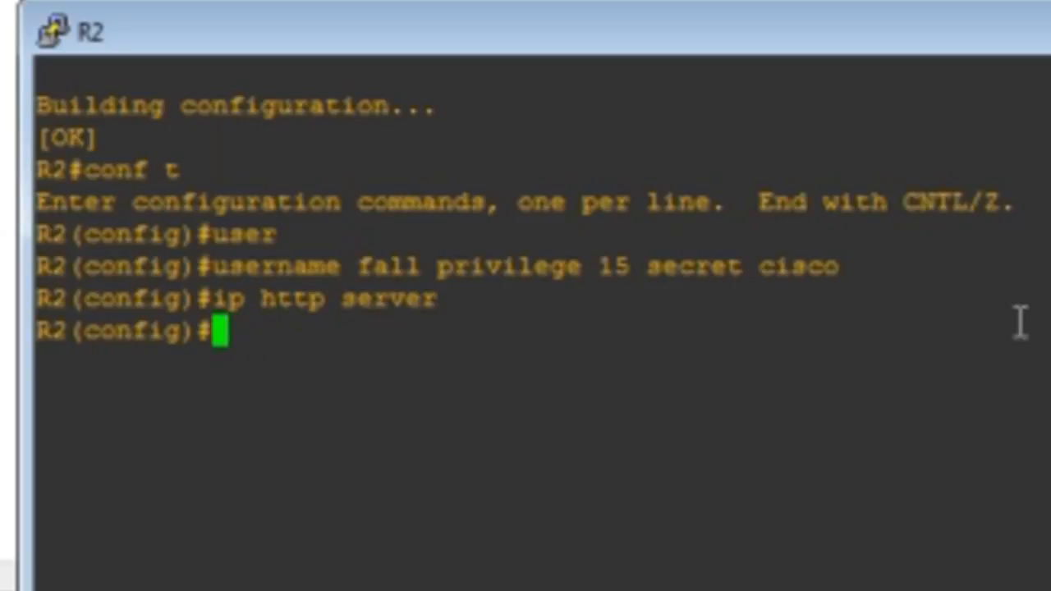
key("Up")
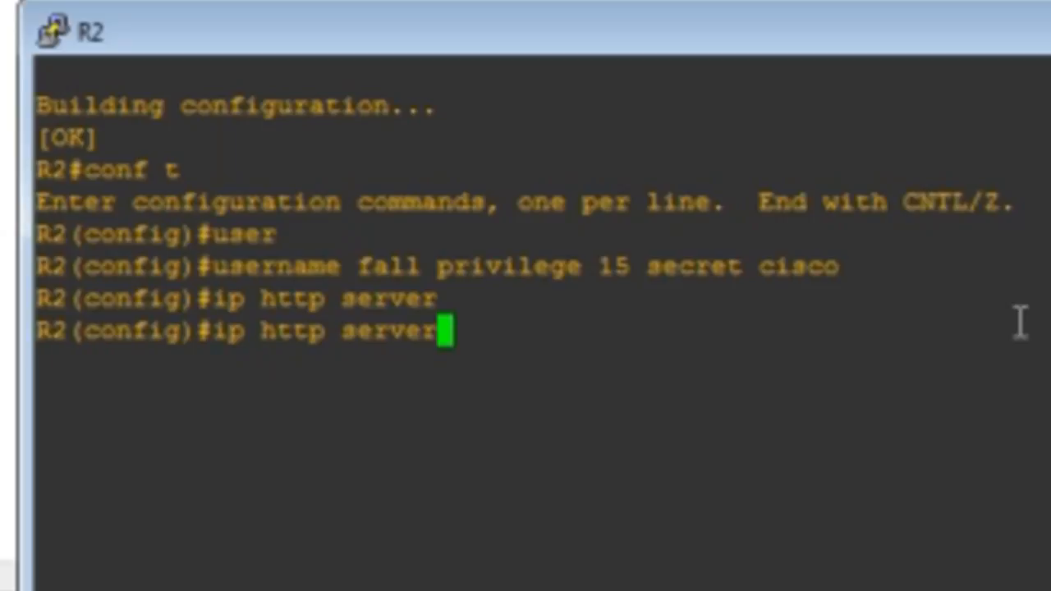
key("BackSpace")
key("BackSpace")
key("BackSpace")
key("BackSpace")
key("BackSpace")
key("BackSpace")
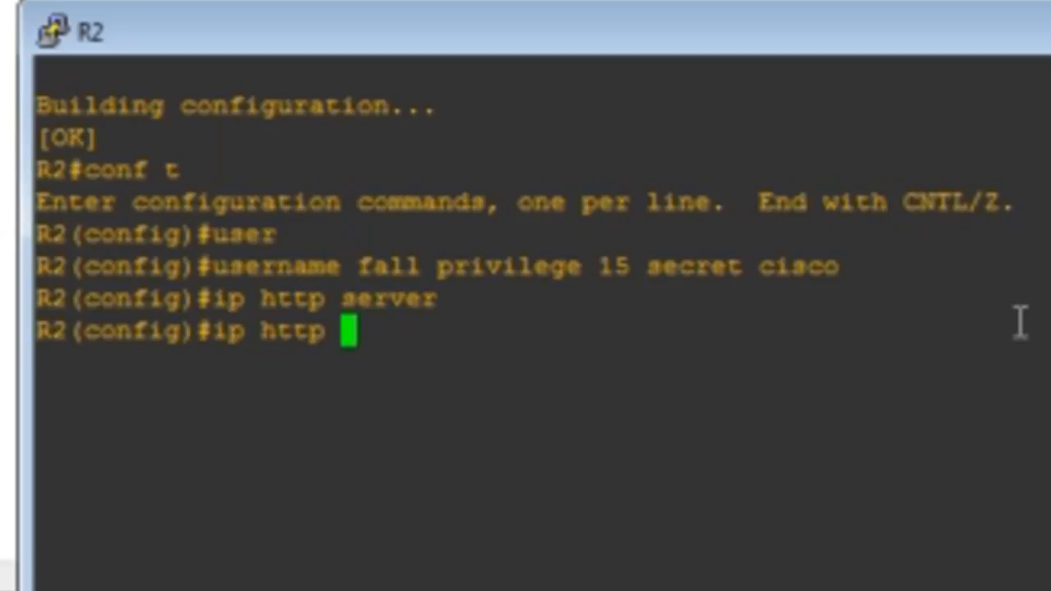
type("sec")
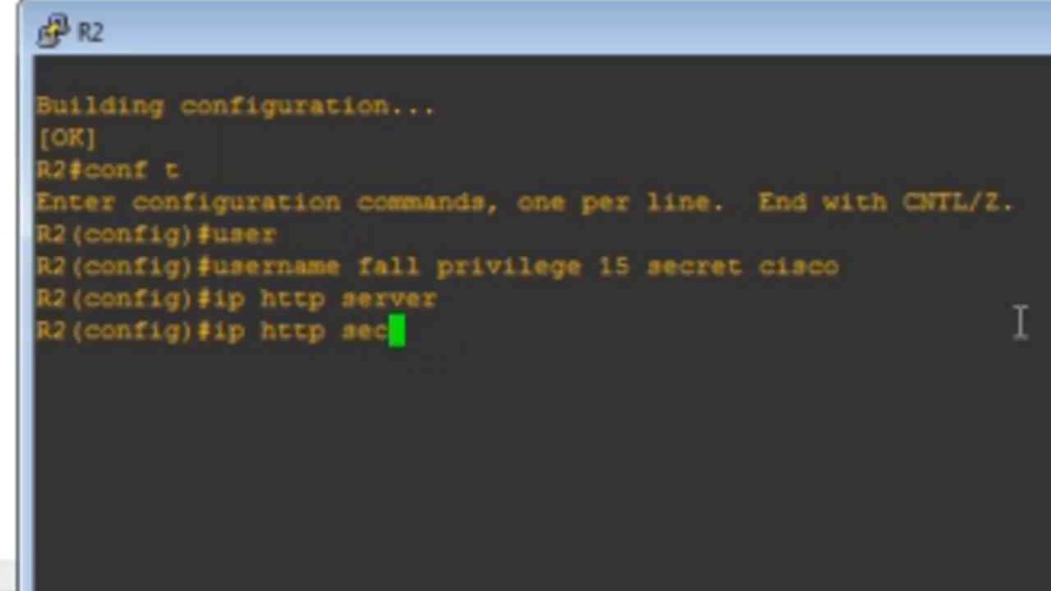
type("ure")
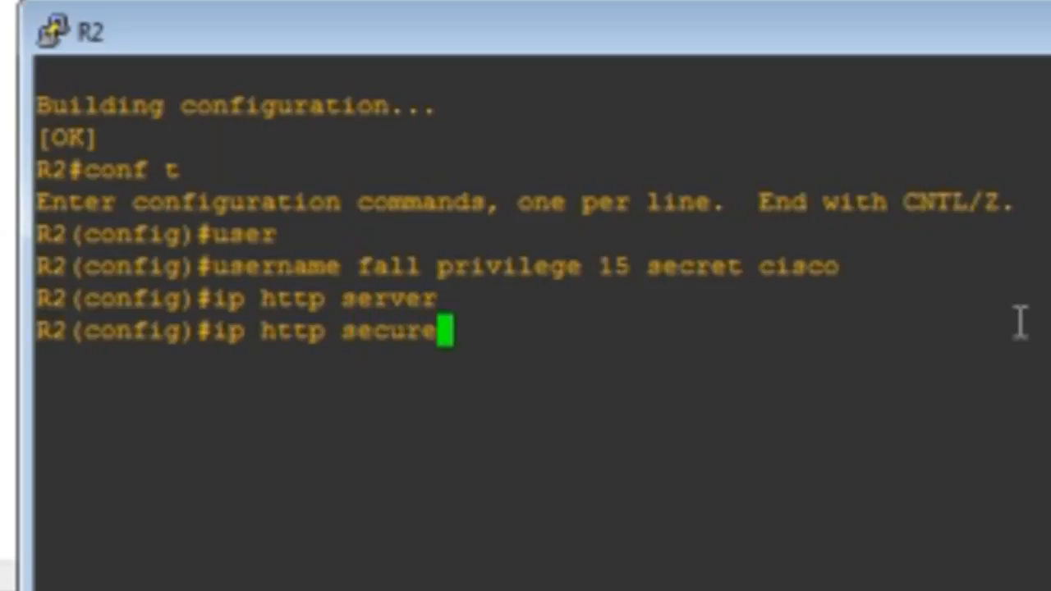
type("-")
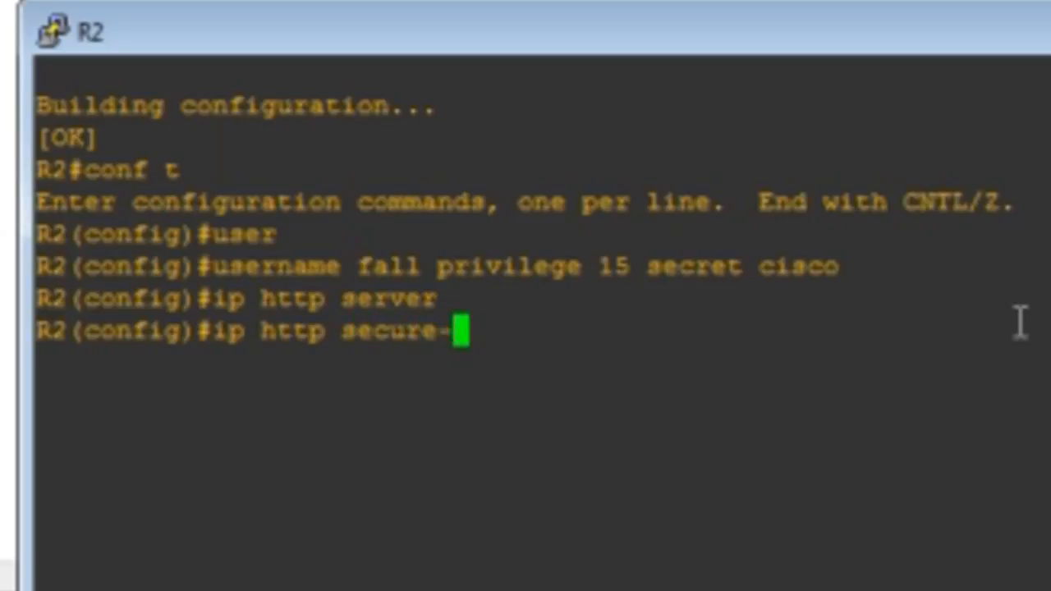
type("se")
key("Tab")
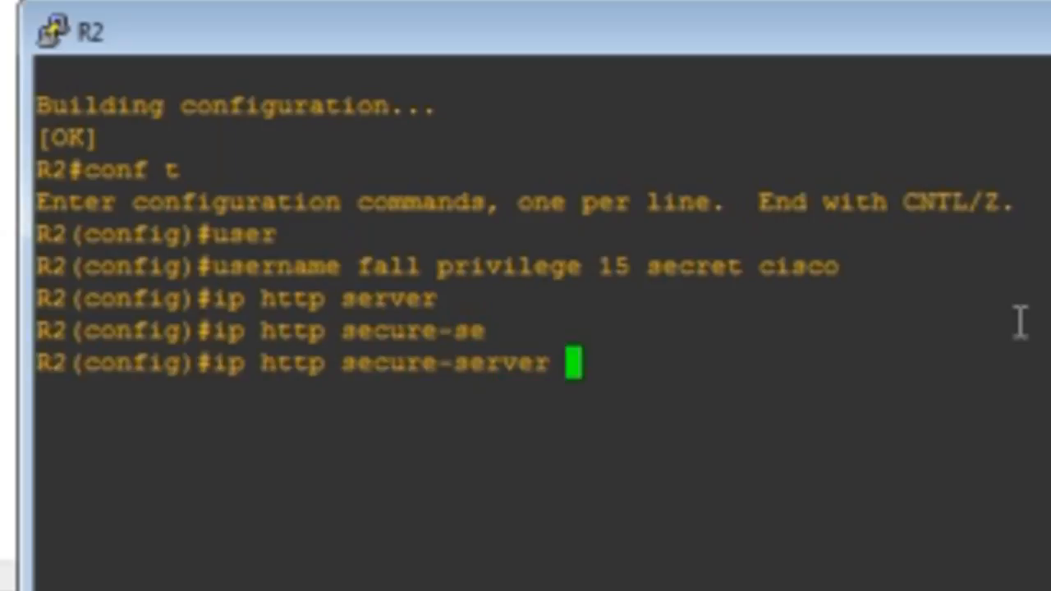
key("Return")
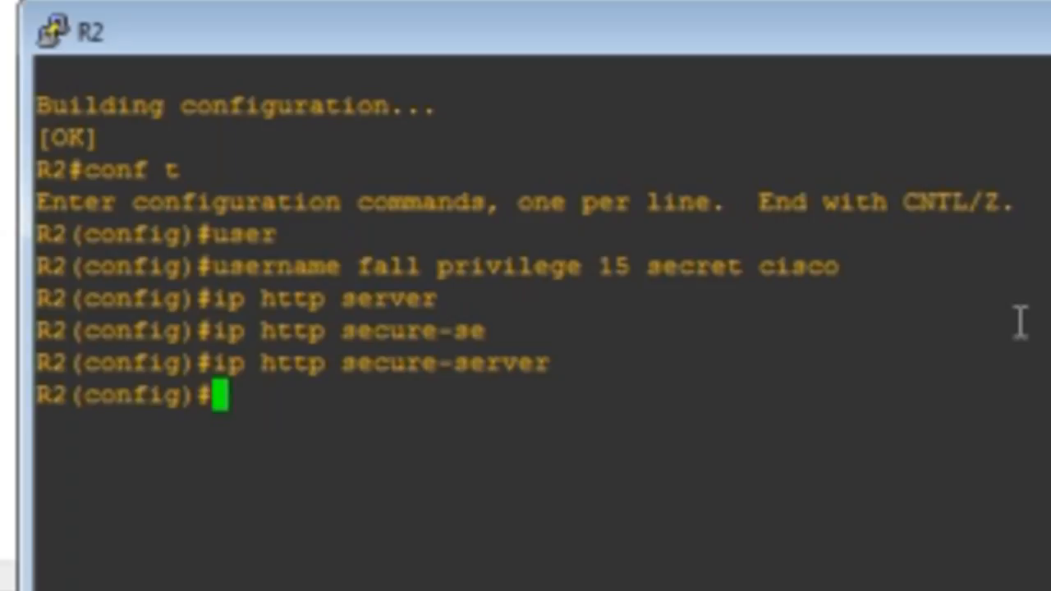
Set HTTP server authentication to use the local user database with ip http authentication local
type("ip ")
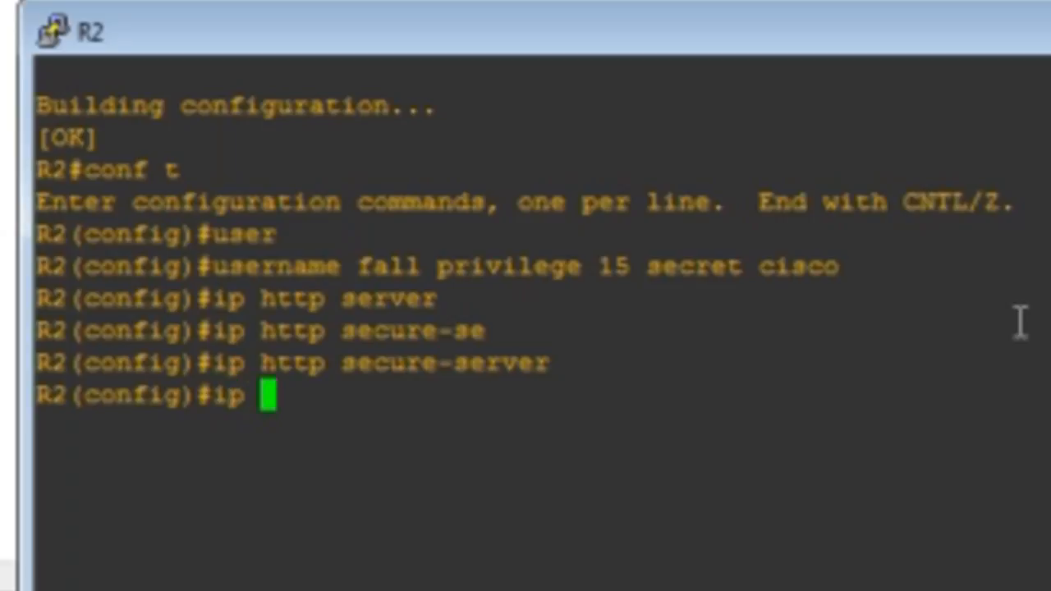
type("htt")
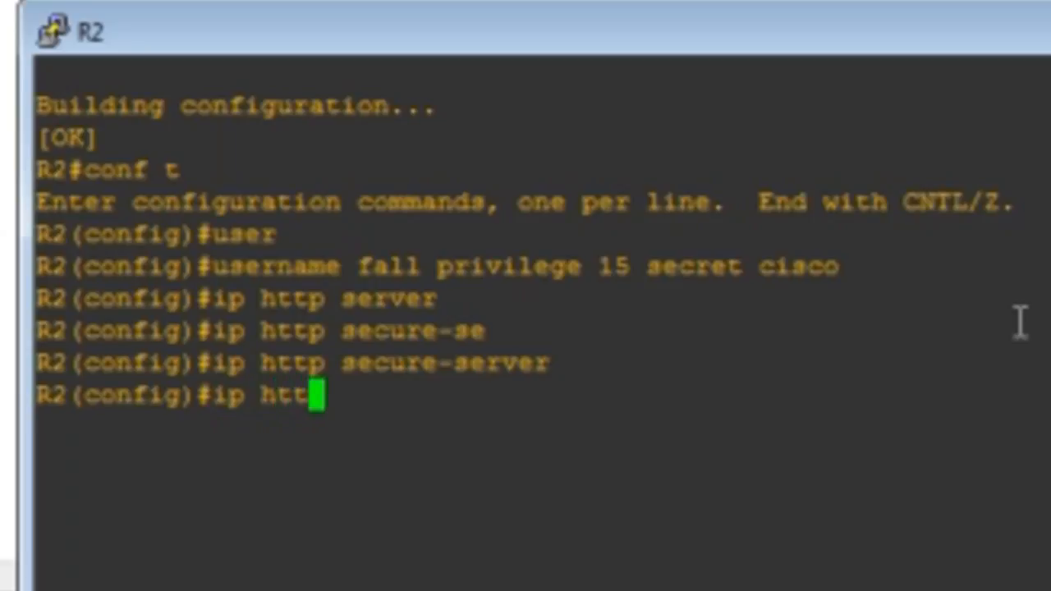
type("p a")
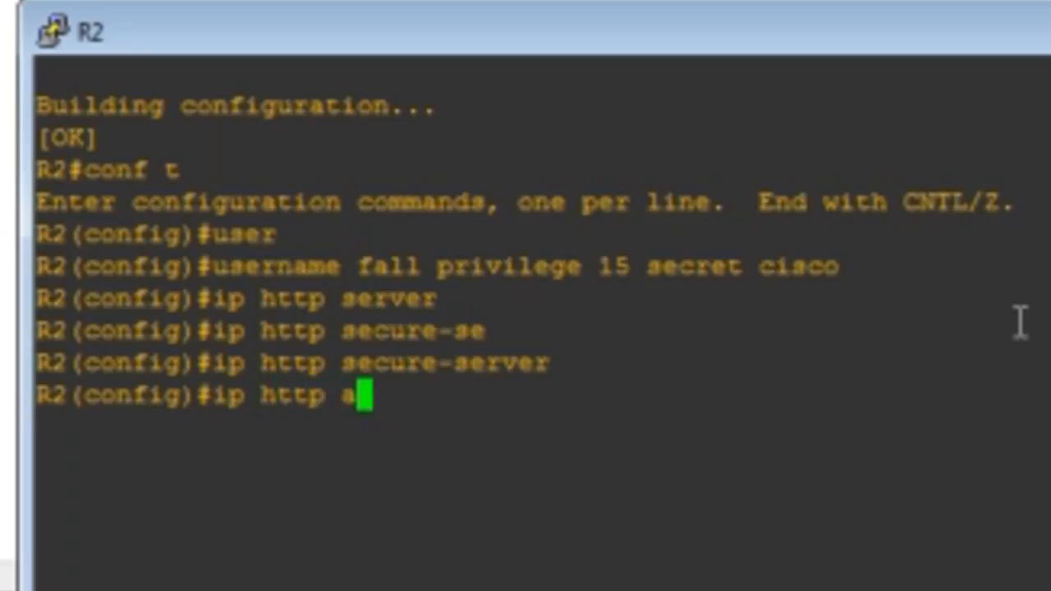
type("uth")
key("Tab")
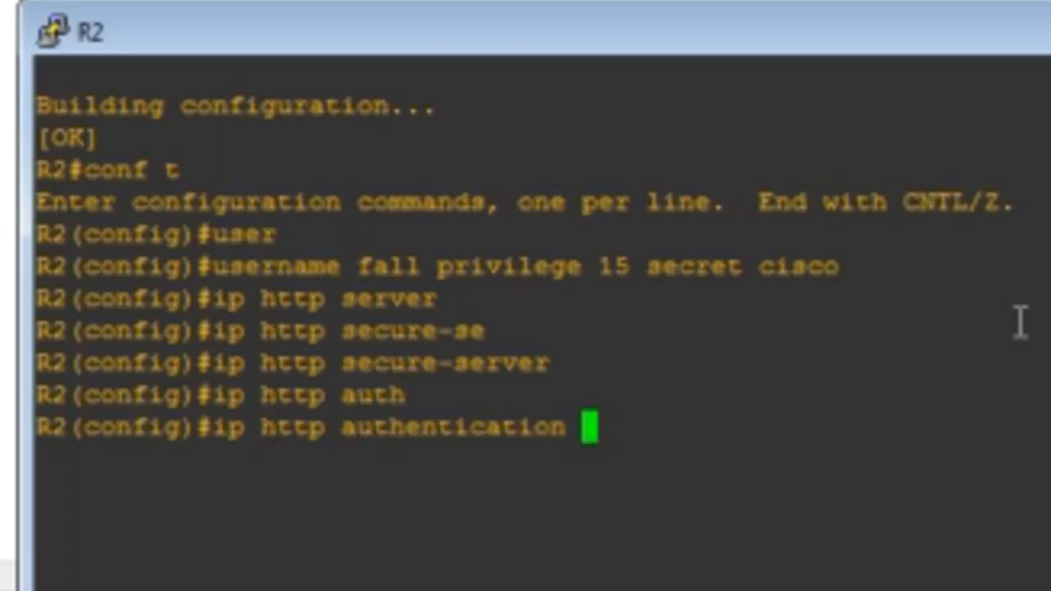
type("loca")
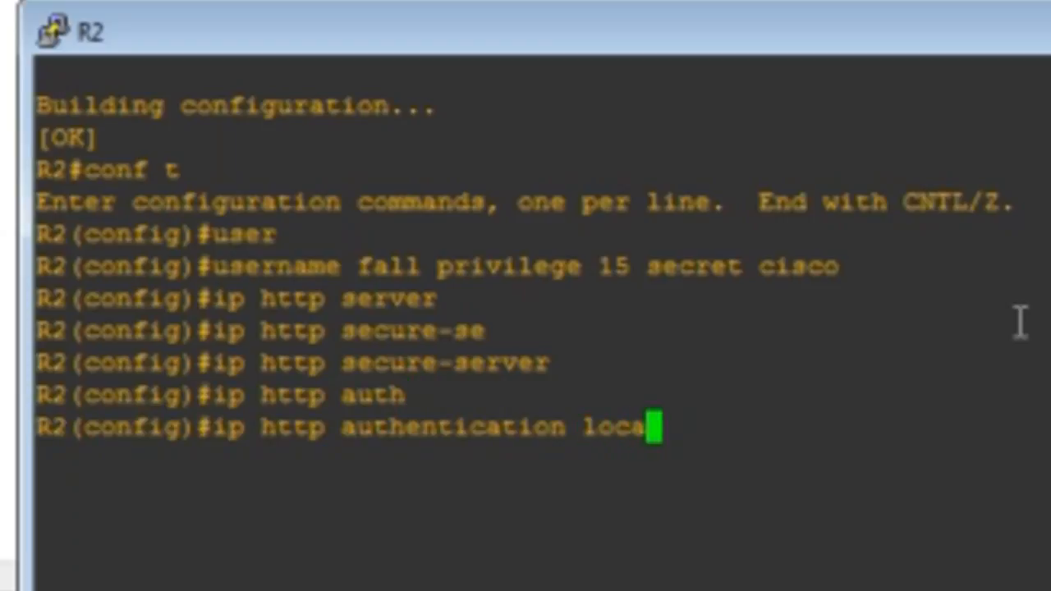
type("l")
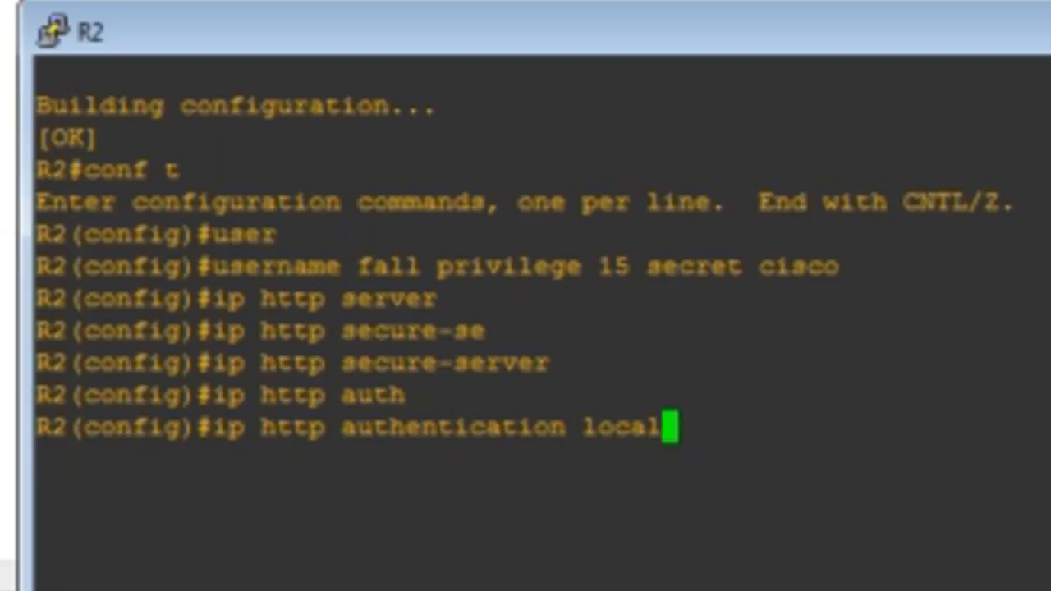
key("Return")
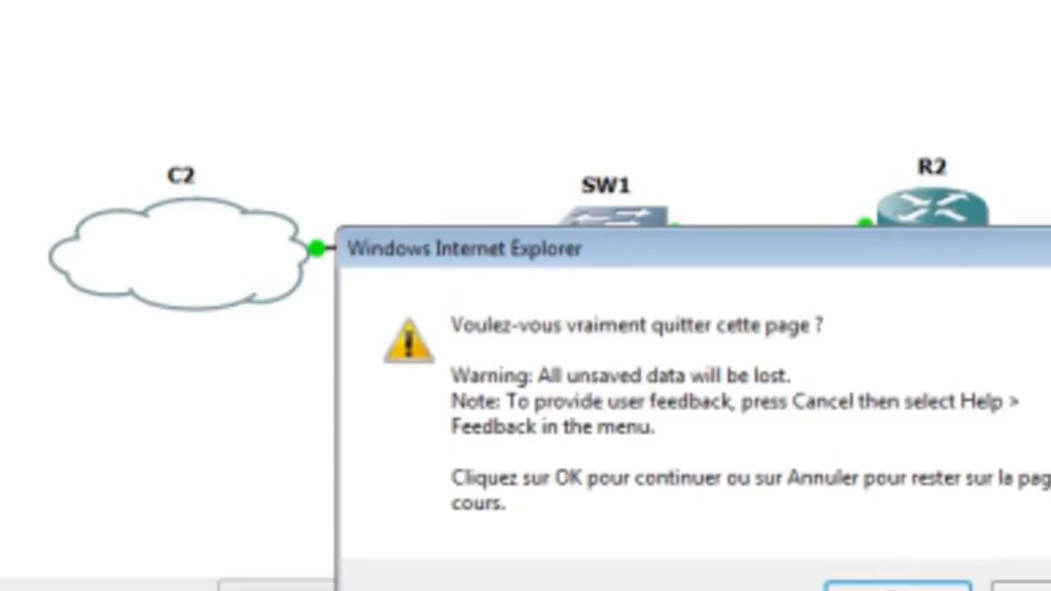
Confirm leaving the current Internet Explorer page
left_click(894, 589)
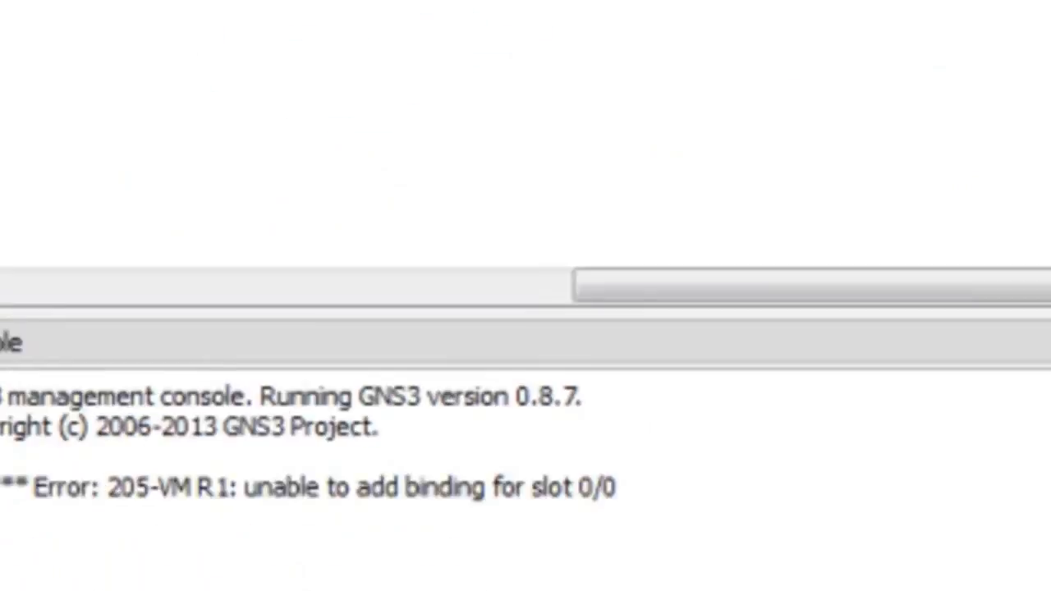
Launch Cisco Configuration Professional from the Start menu's program list and dismiss the blocked Java application warning
key("super")
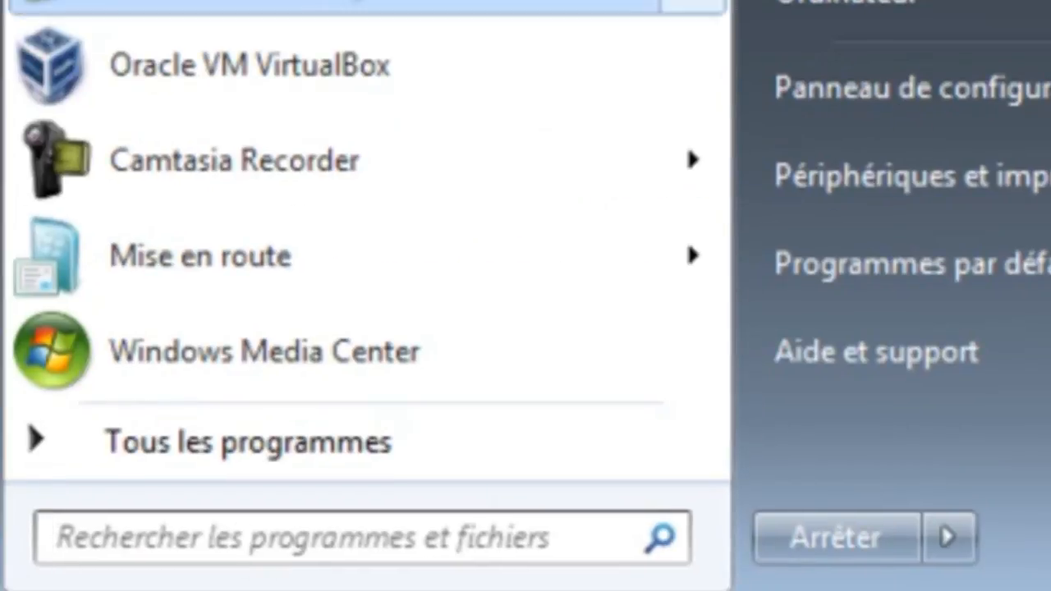
left_click(271, 448)
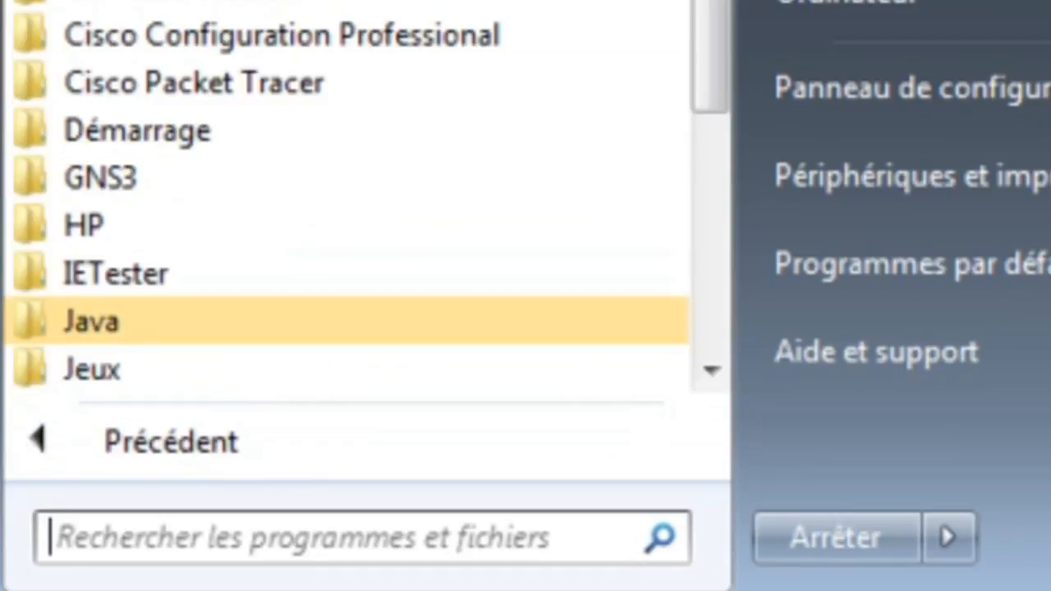
left_click(297, 45)
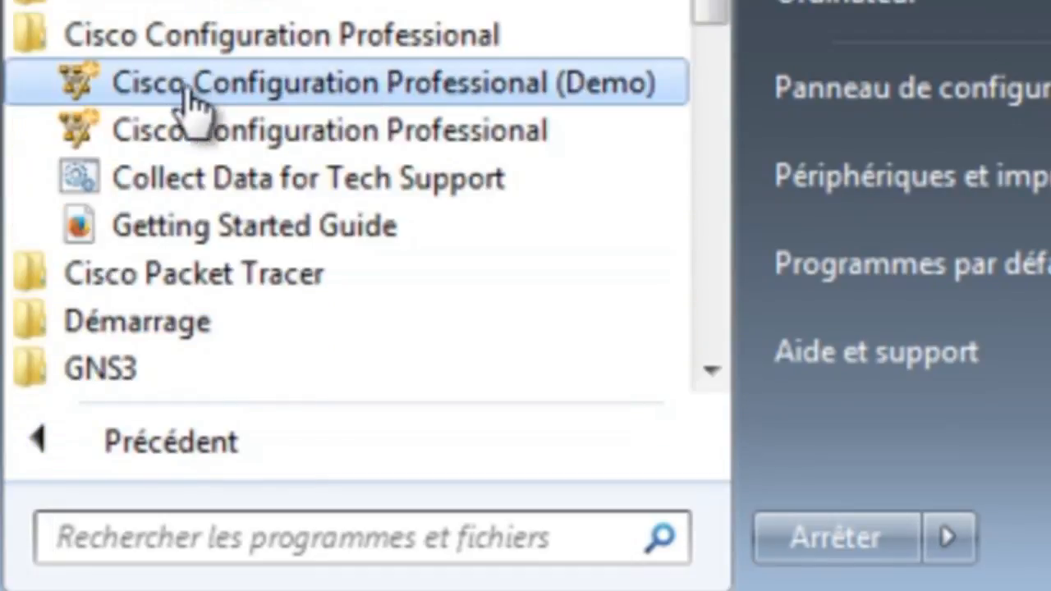
right_click(425, 143)
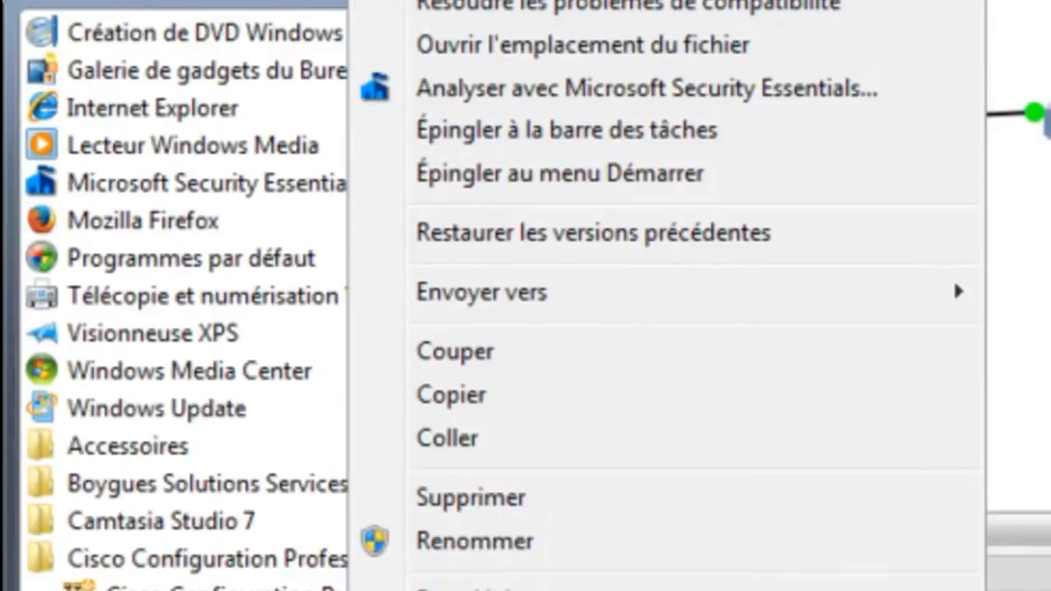
key("Escape")
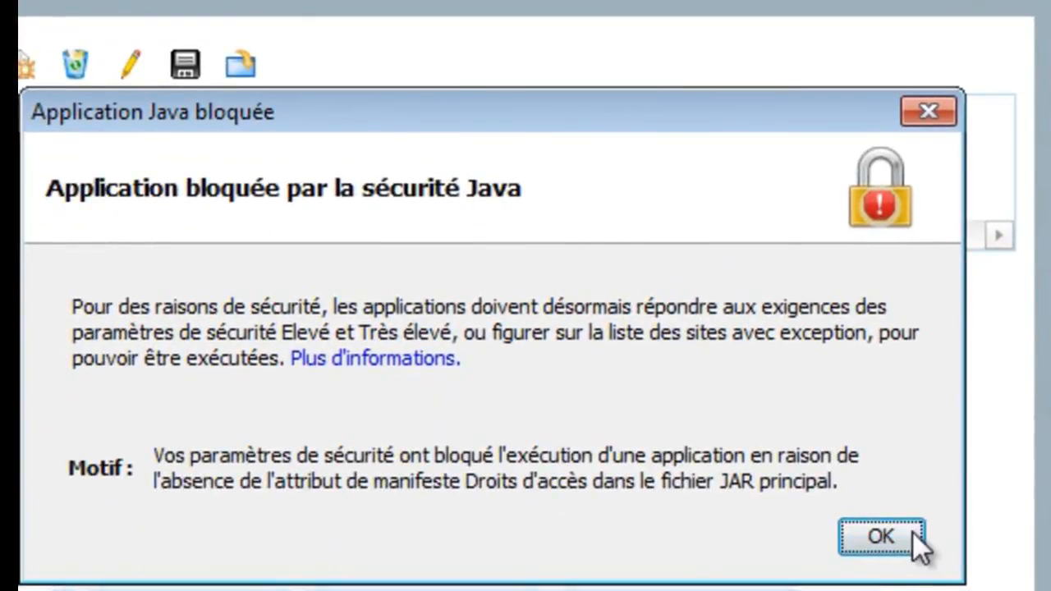
left_click(887, 544)
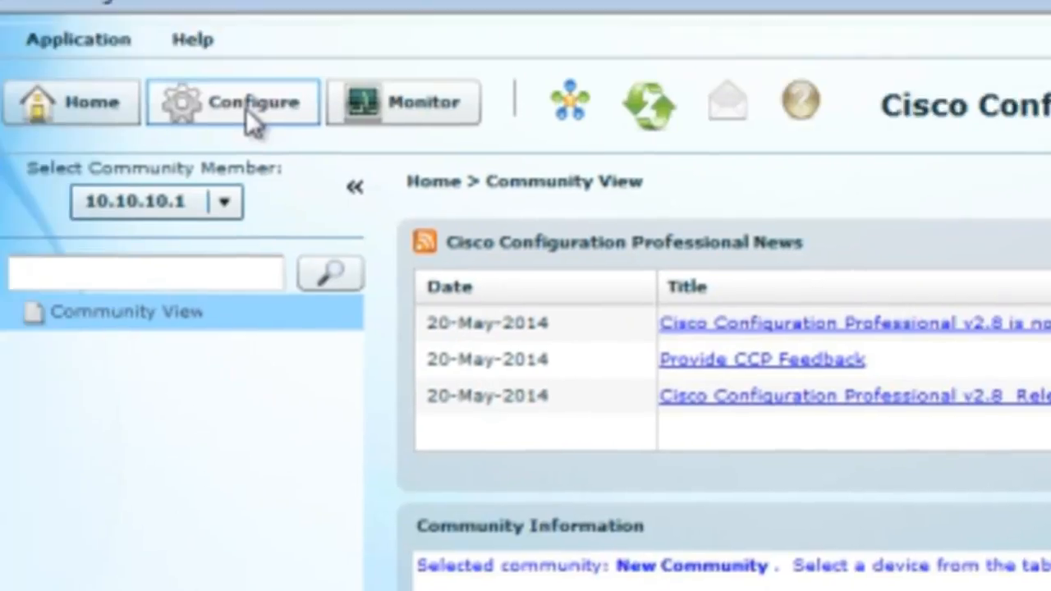
Open the Configure view for community member 10.10.10.1 and expand the Interface Management and Router folders
left_click(247, 110)
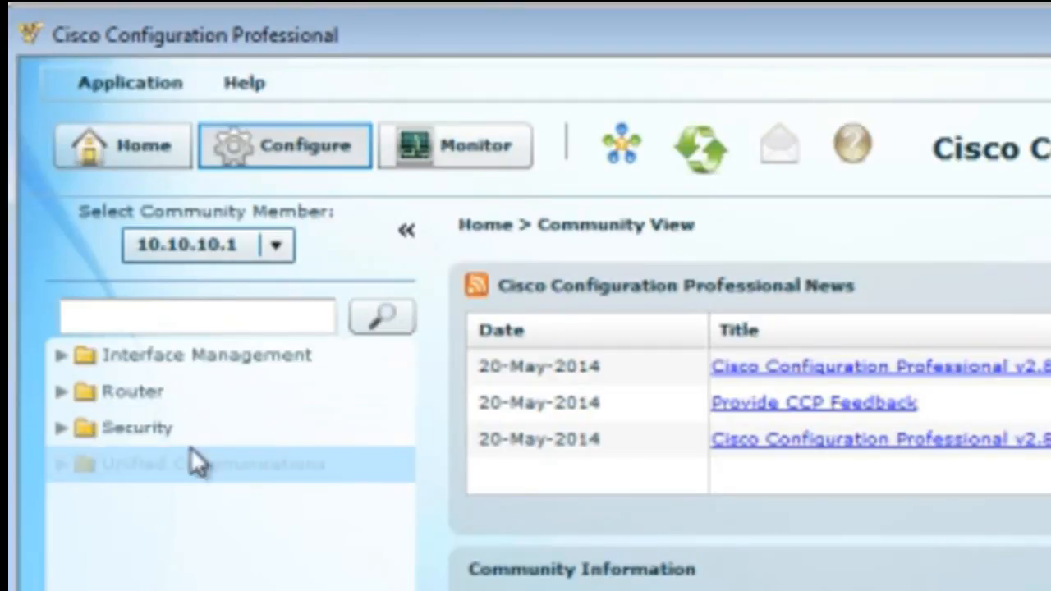
left_click(60, 356)
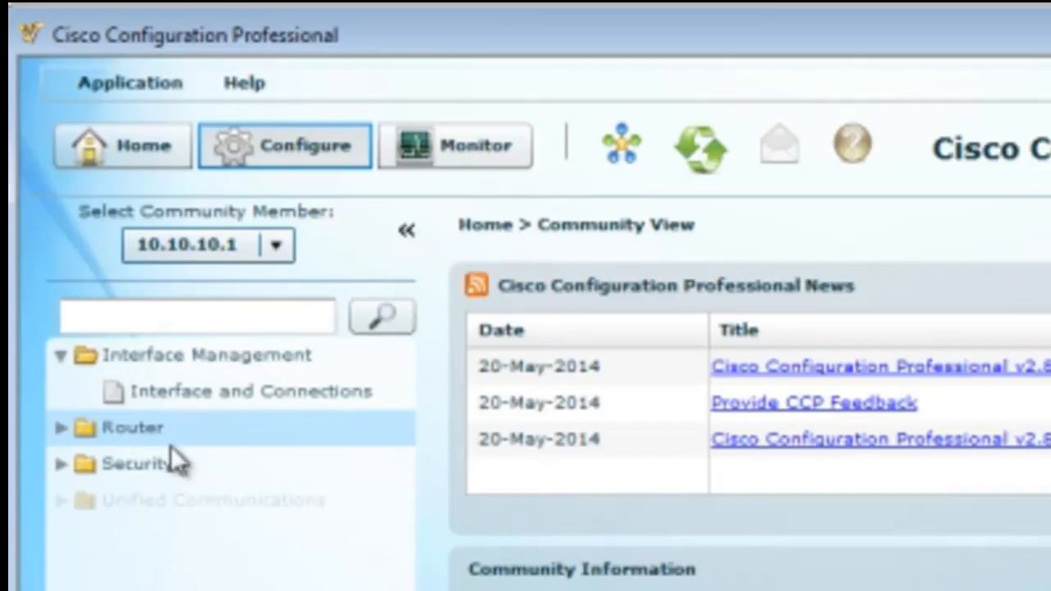
left_click(59, 428)
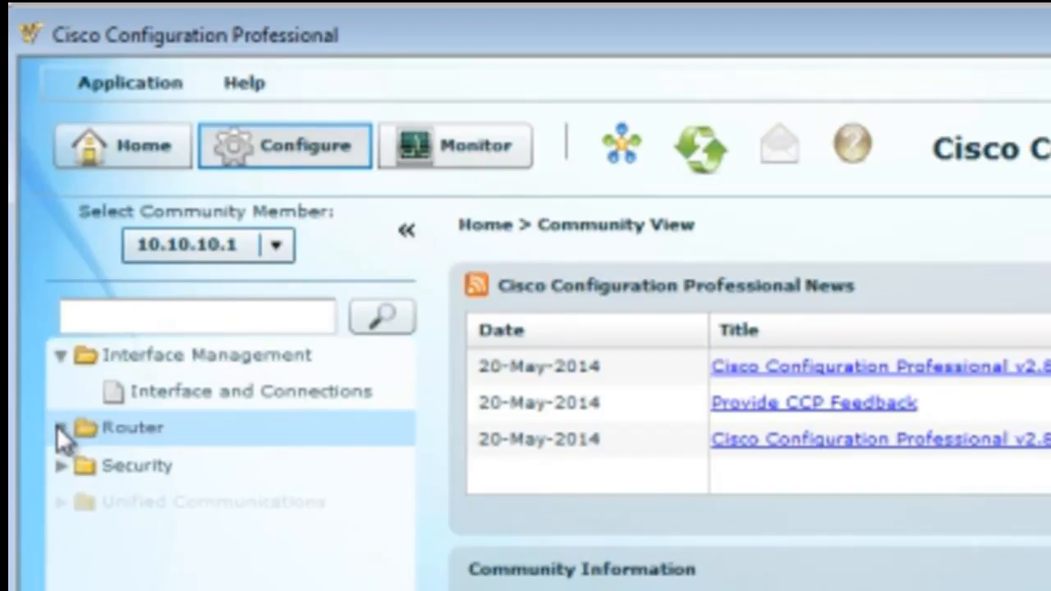